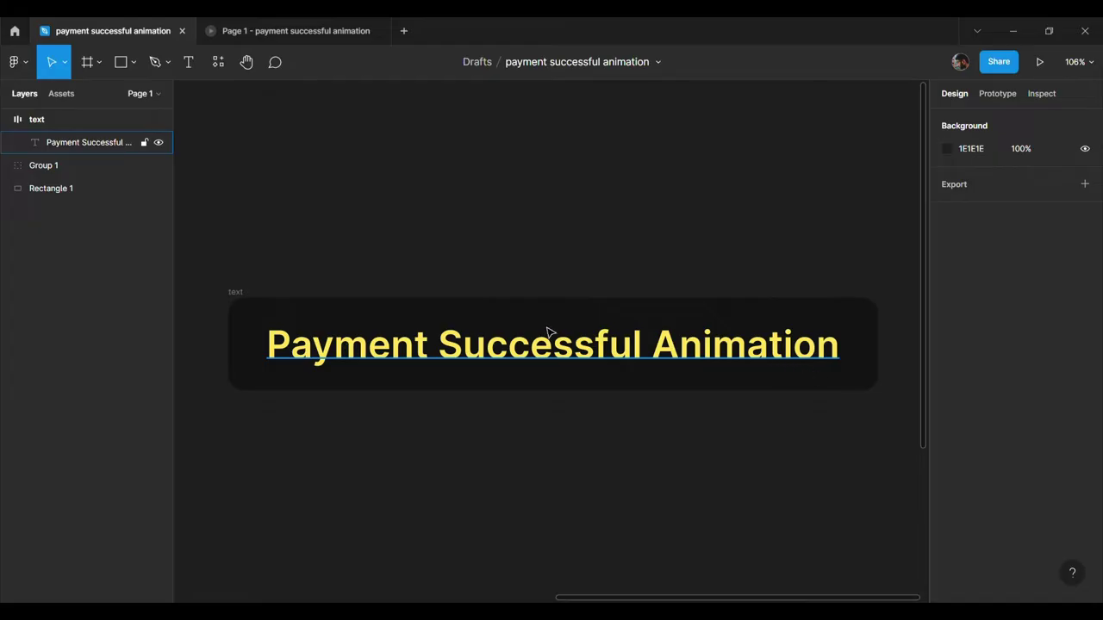
Add an iPhone 13 Pro Max frame and rename it 'screen 1'.
key(f)
click(1010, 165)
click(731, 220)
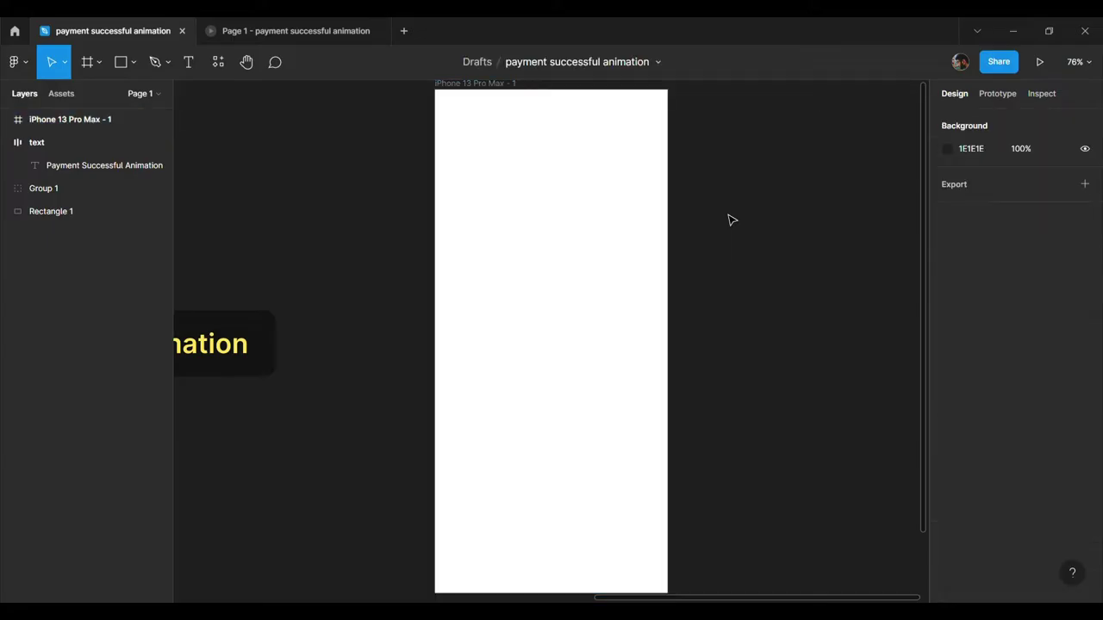
click(544, 129)
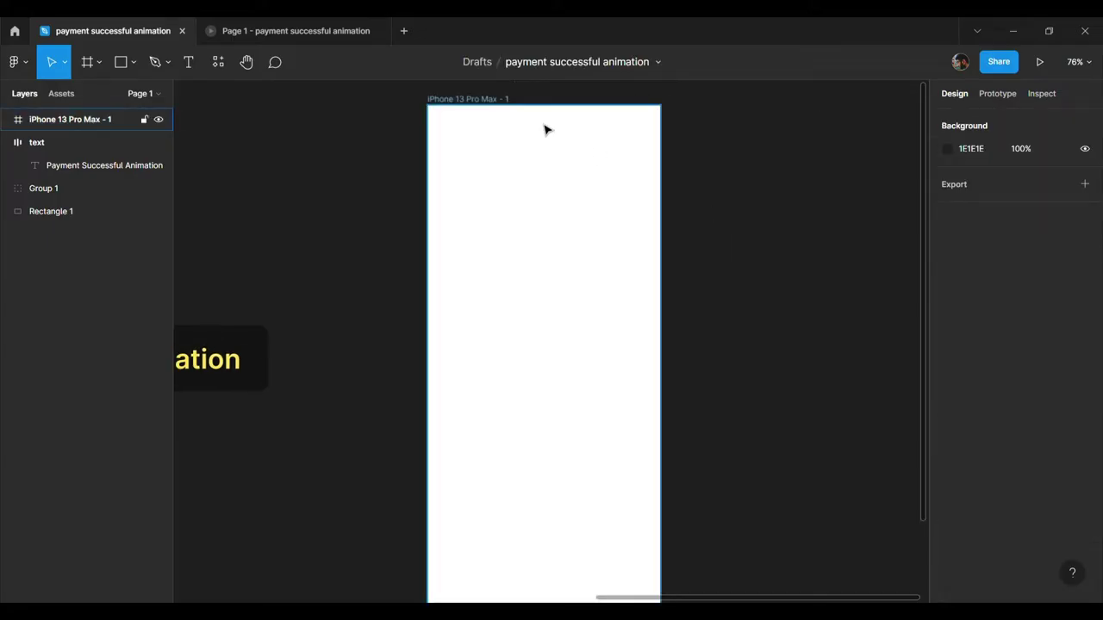
double_click(507, 100)
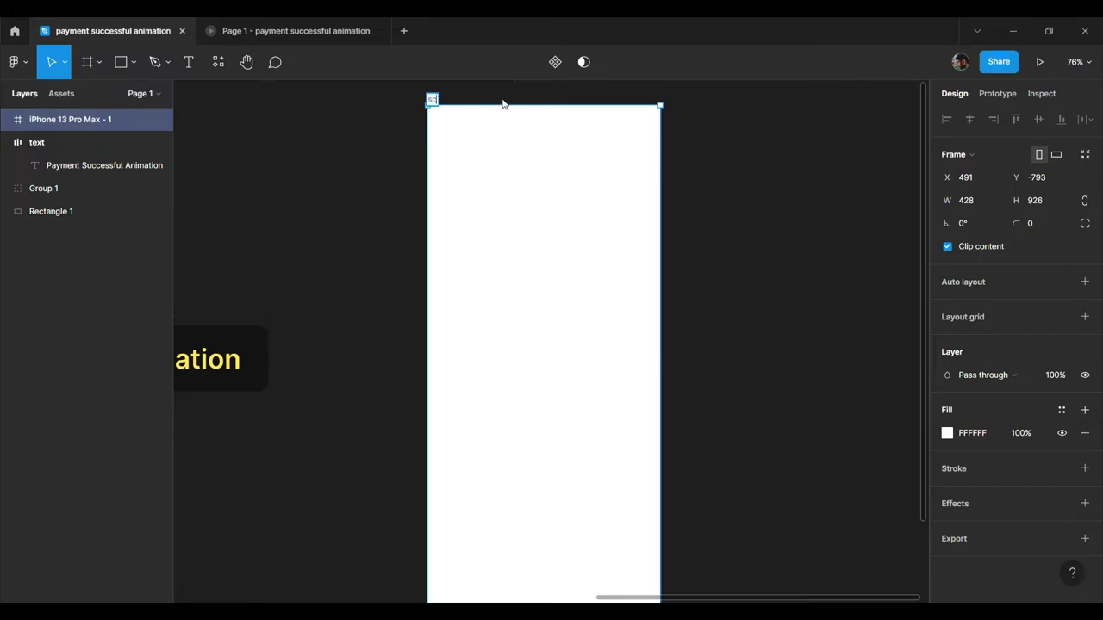
text(reen 1)
click(782, 166)
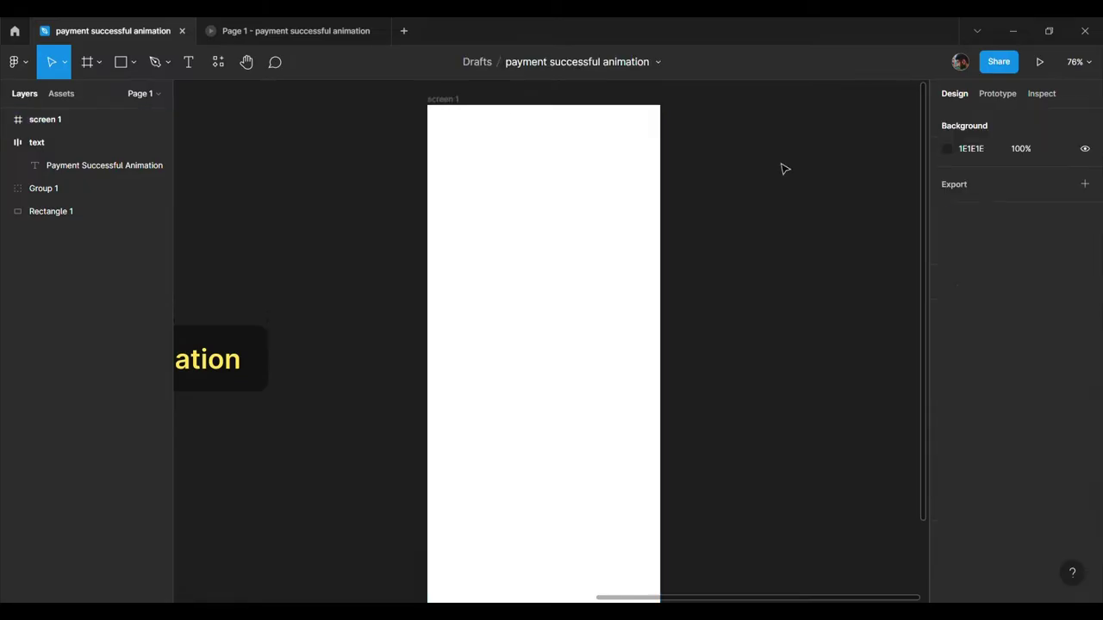
Paste the grey checkout placeholder blocks (Group 1, Rectangle 1) into screen 1.
key(ctrl+v)
scroll(624, 225, down, 2)
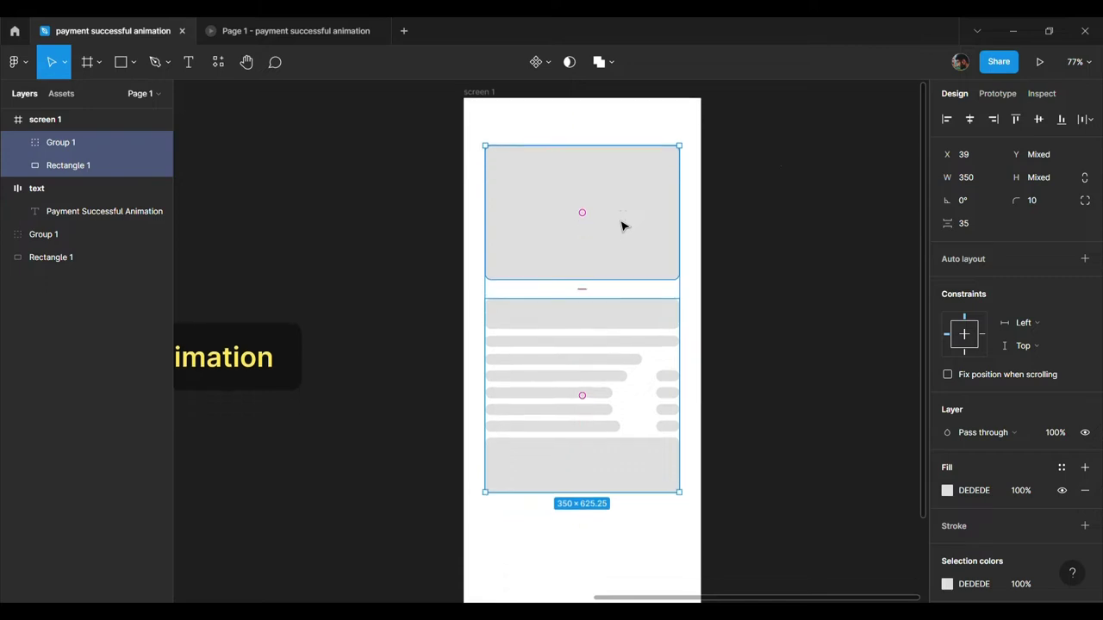
scroll(647, 344, down, 2)
click(660, 491)
scroll(660, 492, up, 2)
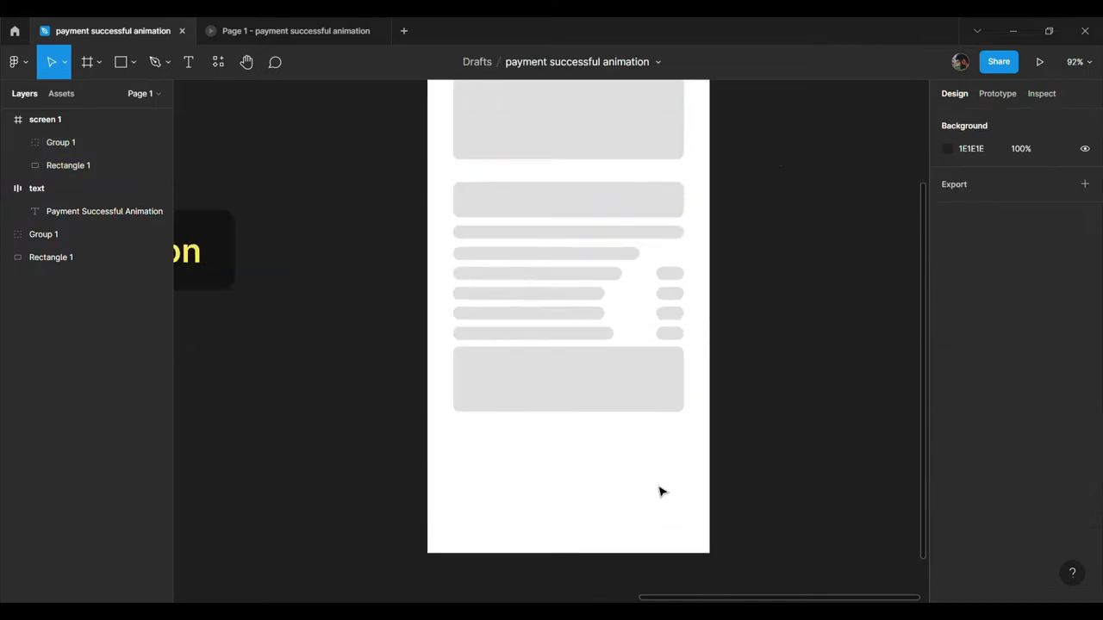
Draw a rectangle near the bottom of screen 1 with height 70.
key(r)
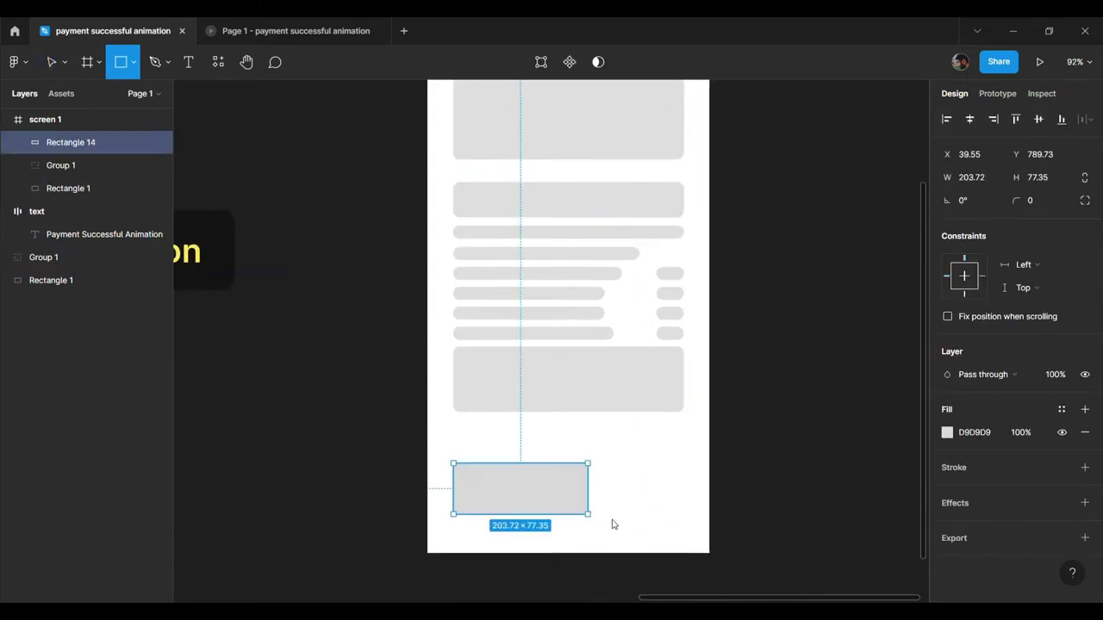
drag(453, 463, 687, 521)
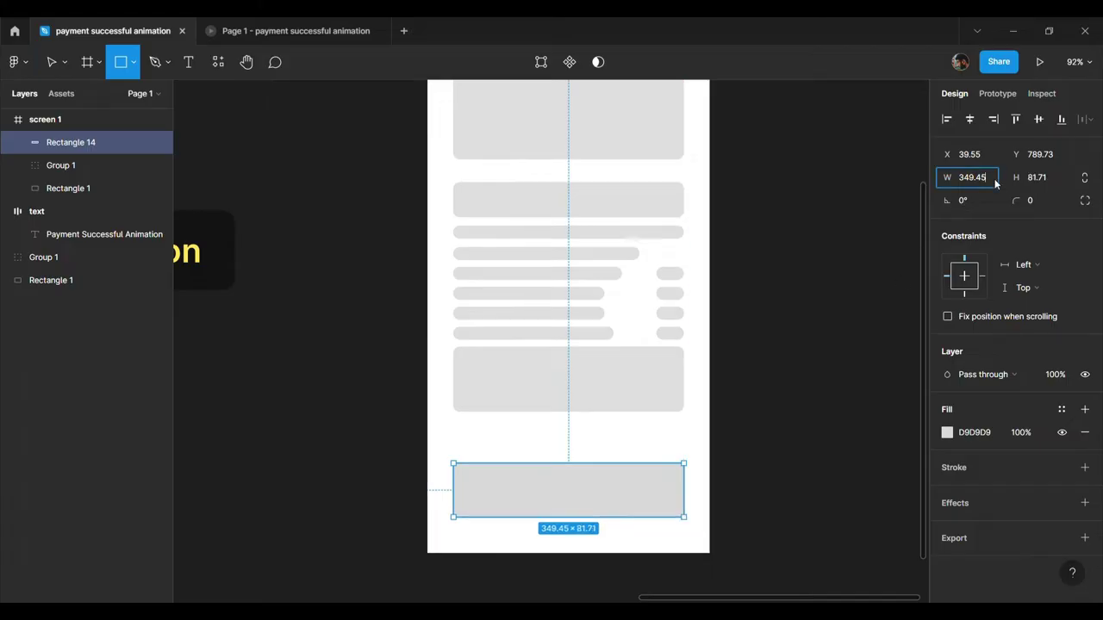
click(1060, 176)
text(60)
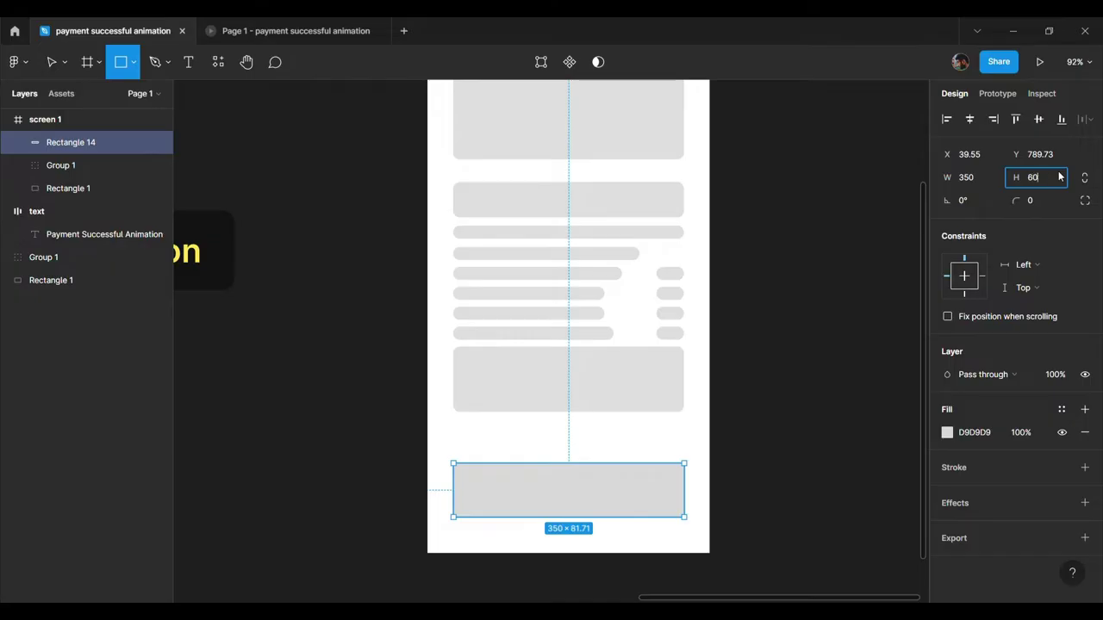
key(Return)
text(70)
key(Return)
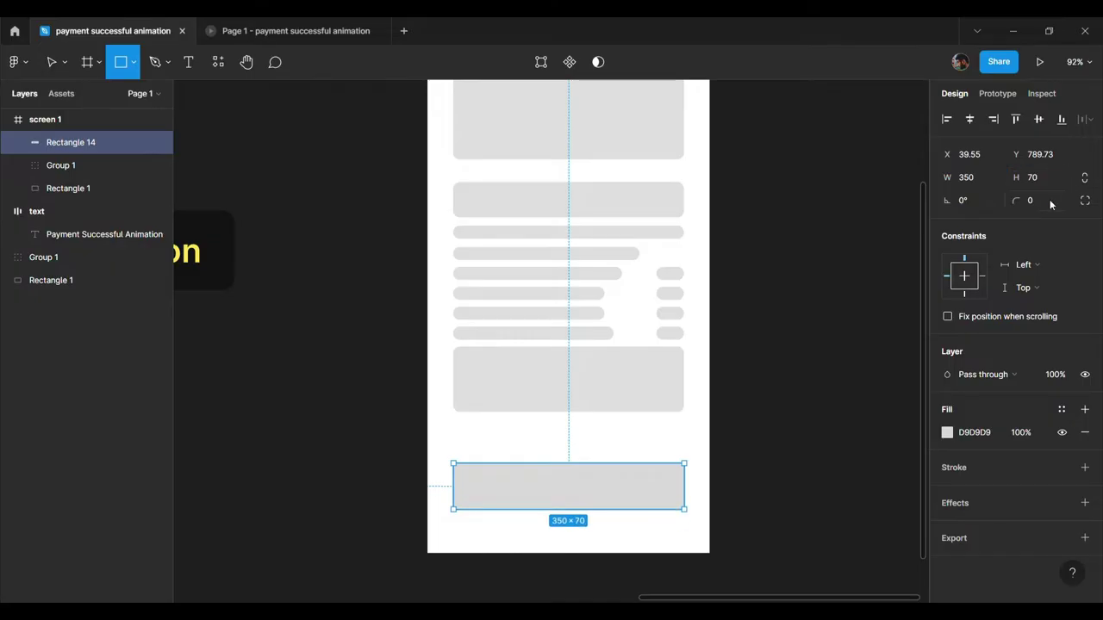
text(20)
Fill the rectangle with a saturated purple (6500CB).
click(947, 433)
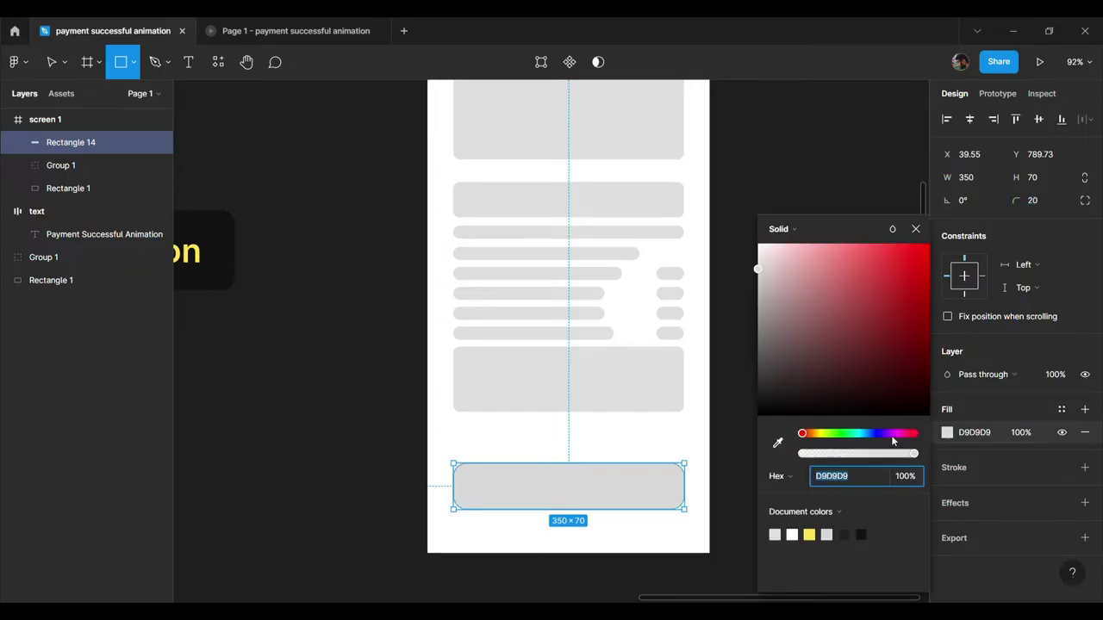
click(892, 433)
drag(891, 337, 940, 282)
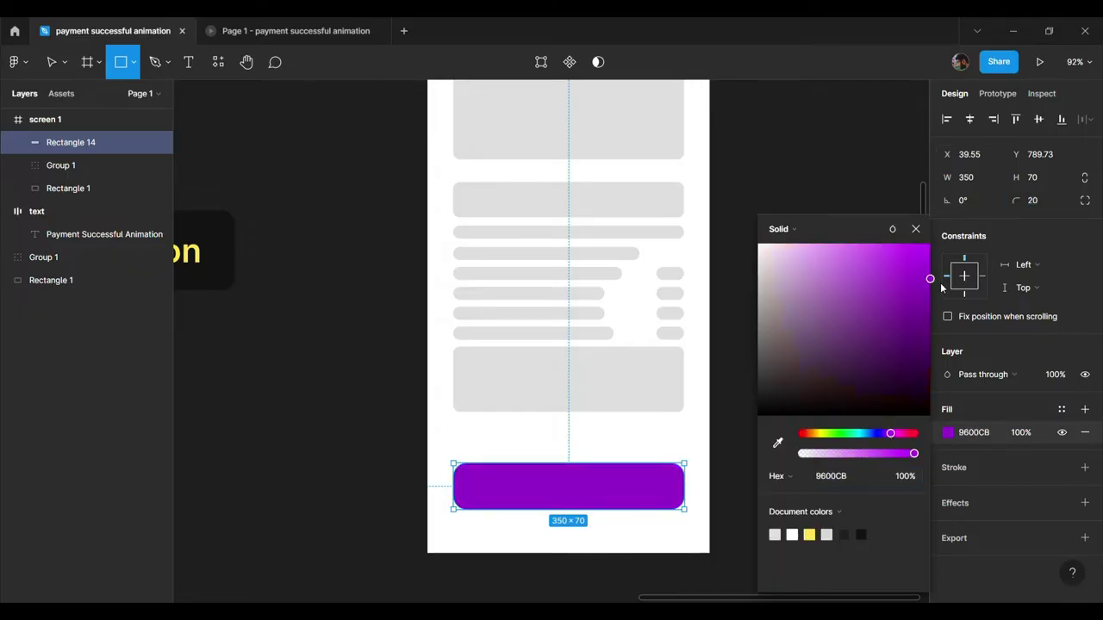
drag(893, 436, 889, 435)
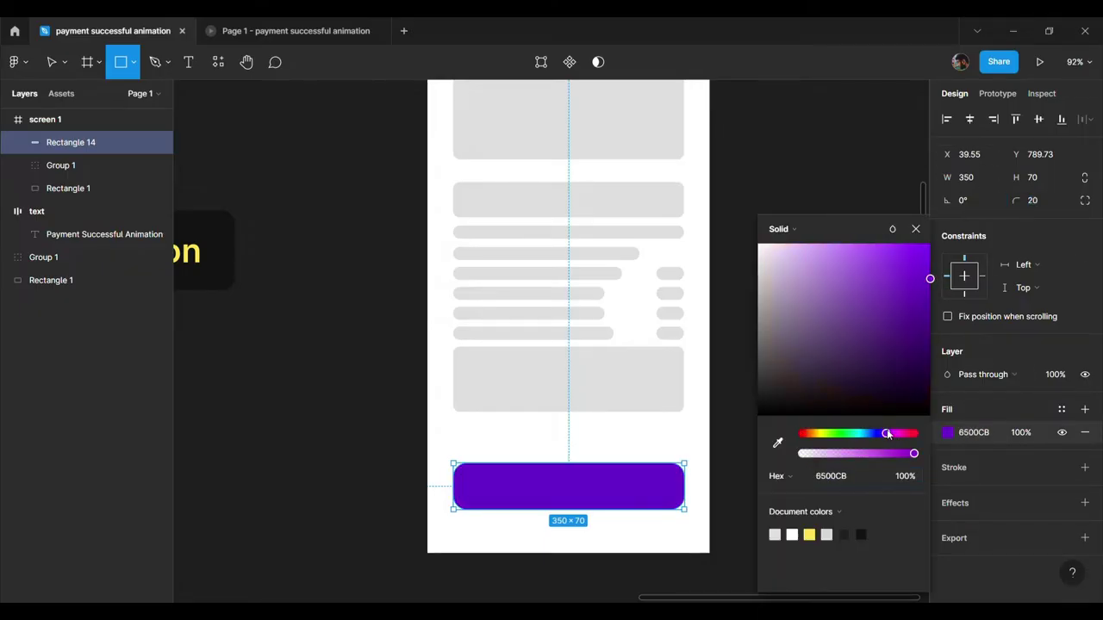
click(916, 229)
Add a 'Proceed to Pay' text label over the purple rectangle.
key(t)
mouse_move(468, 478)
mouse_down()
mouse_move(635, 500)
mouse_move(675, 601)
mouse_up()
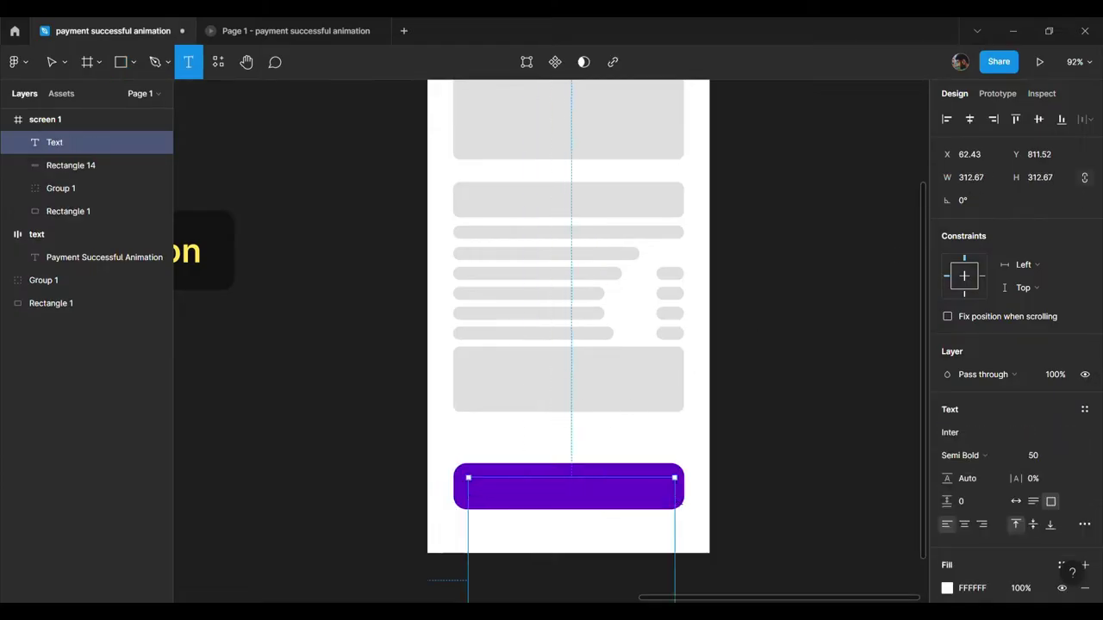
text(Proceed to PAy)
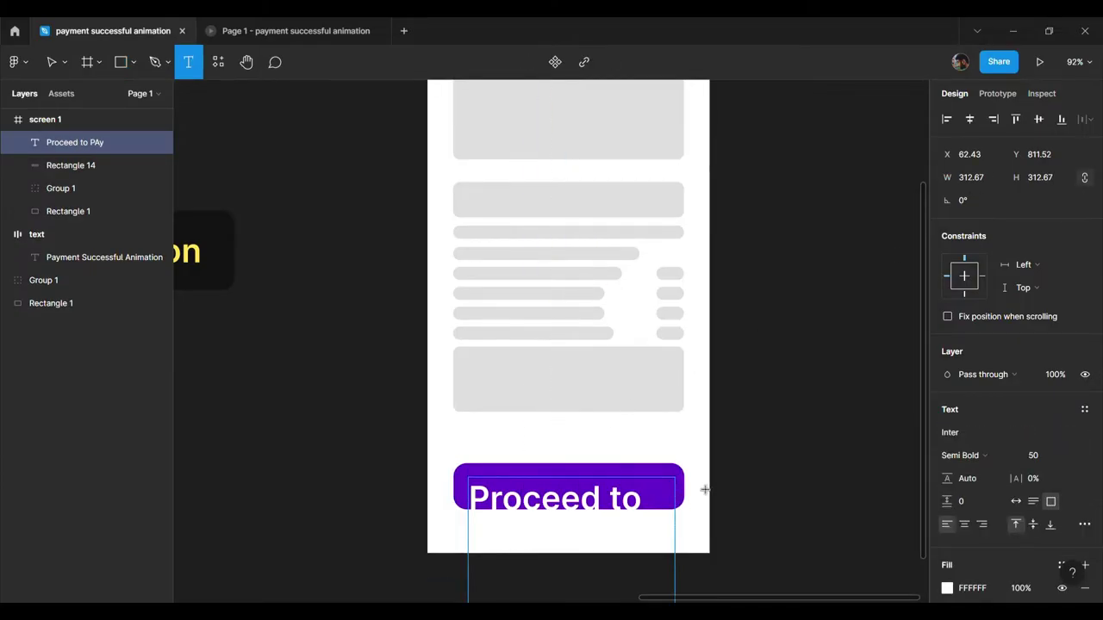
click(705, 489)
key(Escape)
click(613, 520)
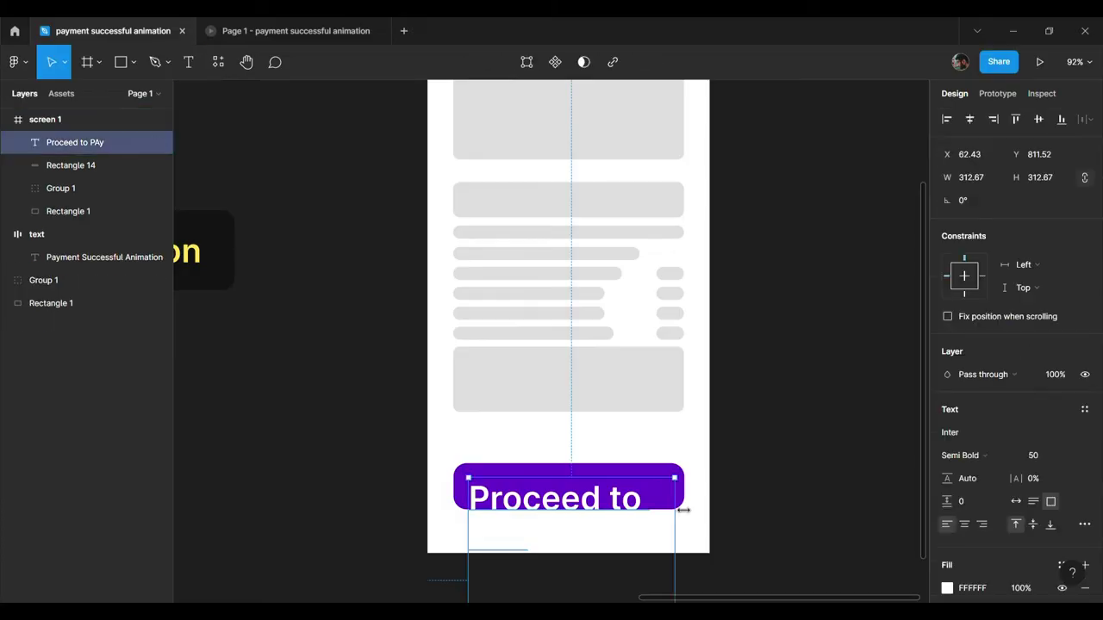
Set the label to 24pt, fix its capitalisation, centre it, and group it with the rectangle.
click(1016, 501)
text(4)
key(Return)
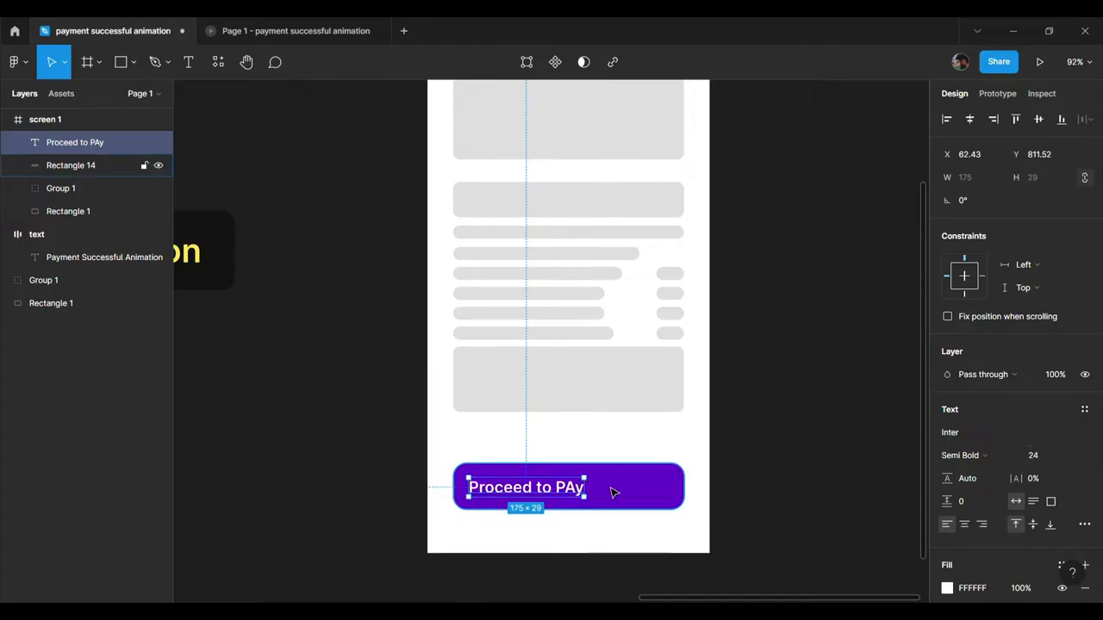
double_click(576, 489)
key(Escape)
click(969, 120)
shift+click(692, 491)
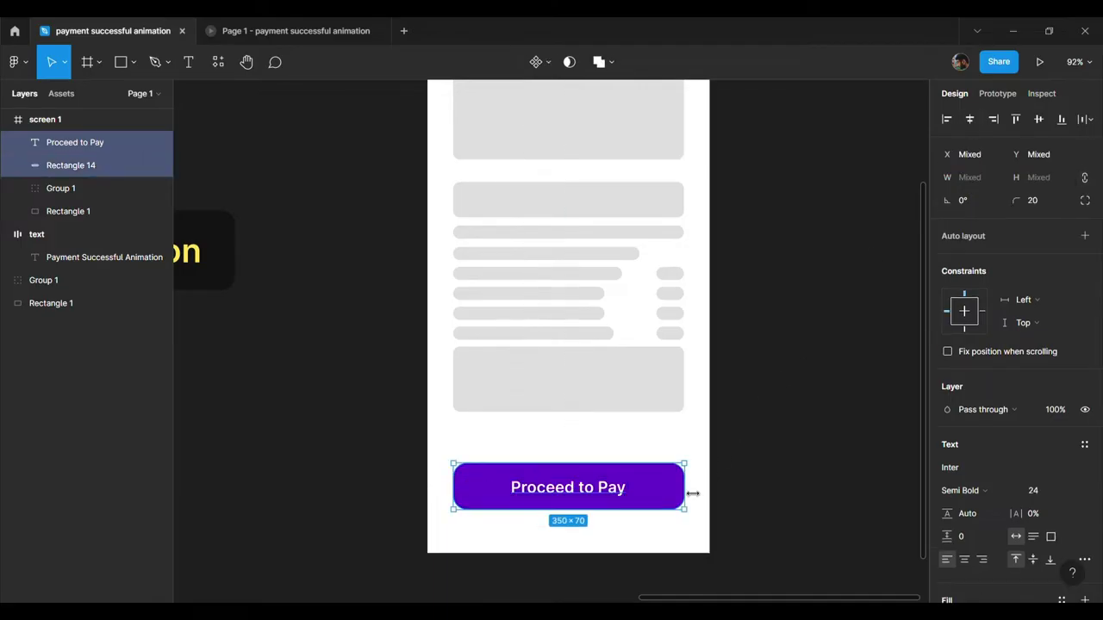
key(ctrl+g)
double_click(597, 491)
Centre the label vertically and wrap the button group in a frame named 'button'.
click(1039, 119)
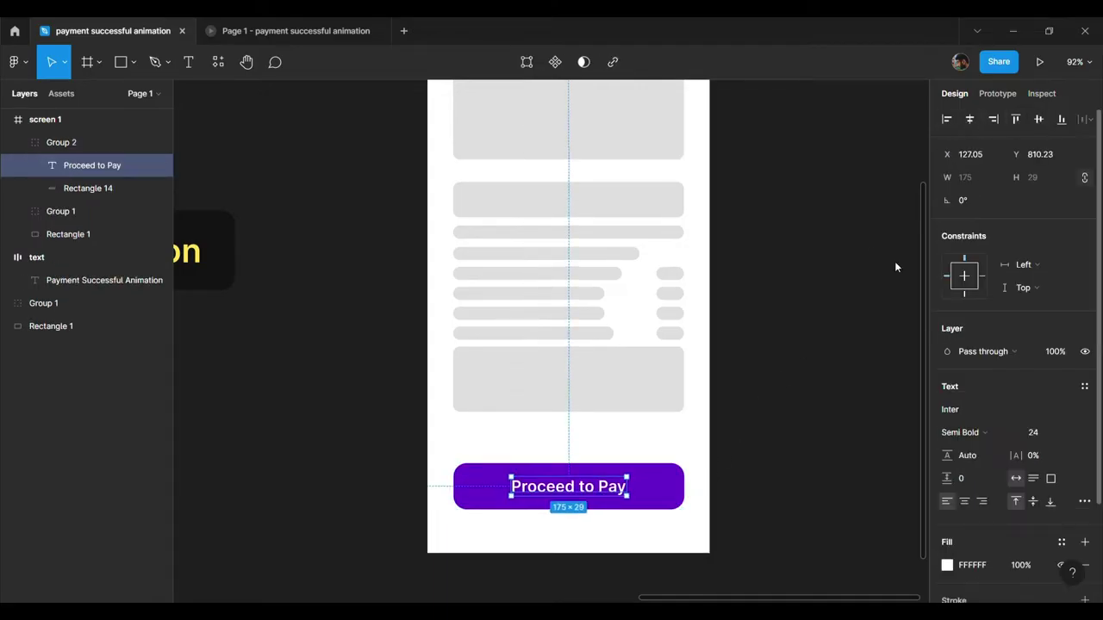
click(717, 450)
click(628, 509)
right_click(619, 508)
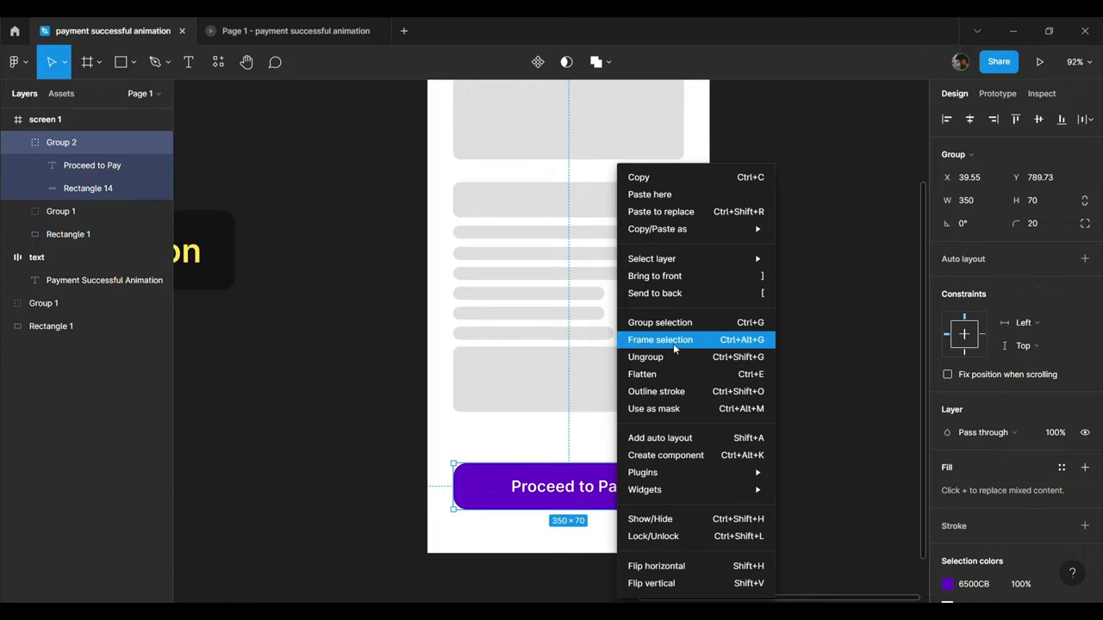
click(672, 339)
double_click(87, 145)
text(butt)
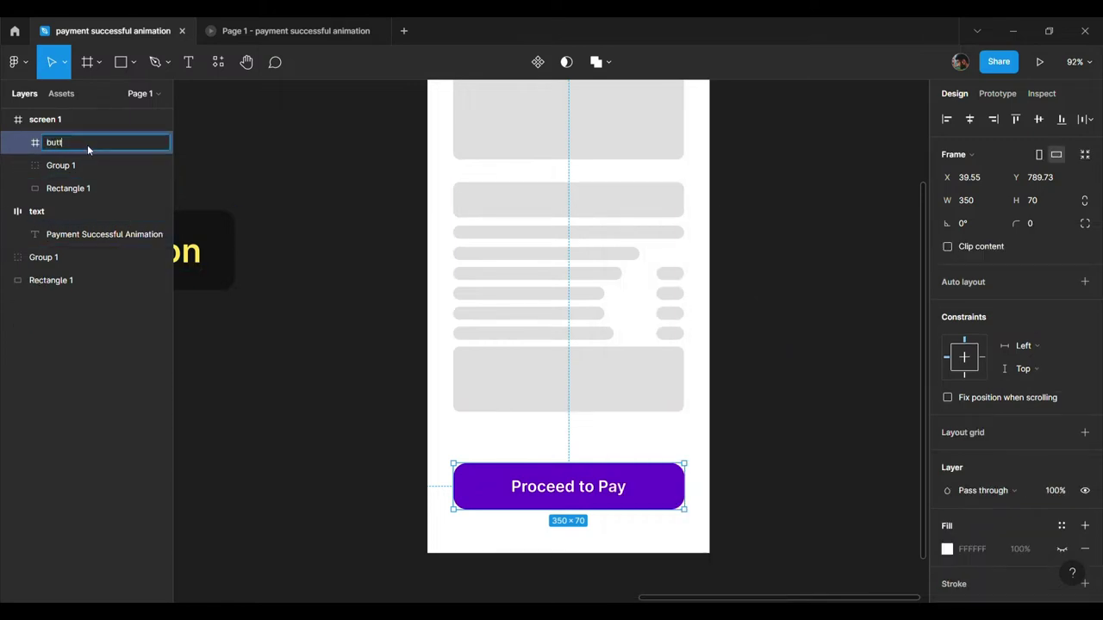
text(on)
click(247, 204)
Nudge the button frame a few pixels higher within screen 1.
scroll(301, 217, up, 2)
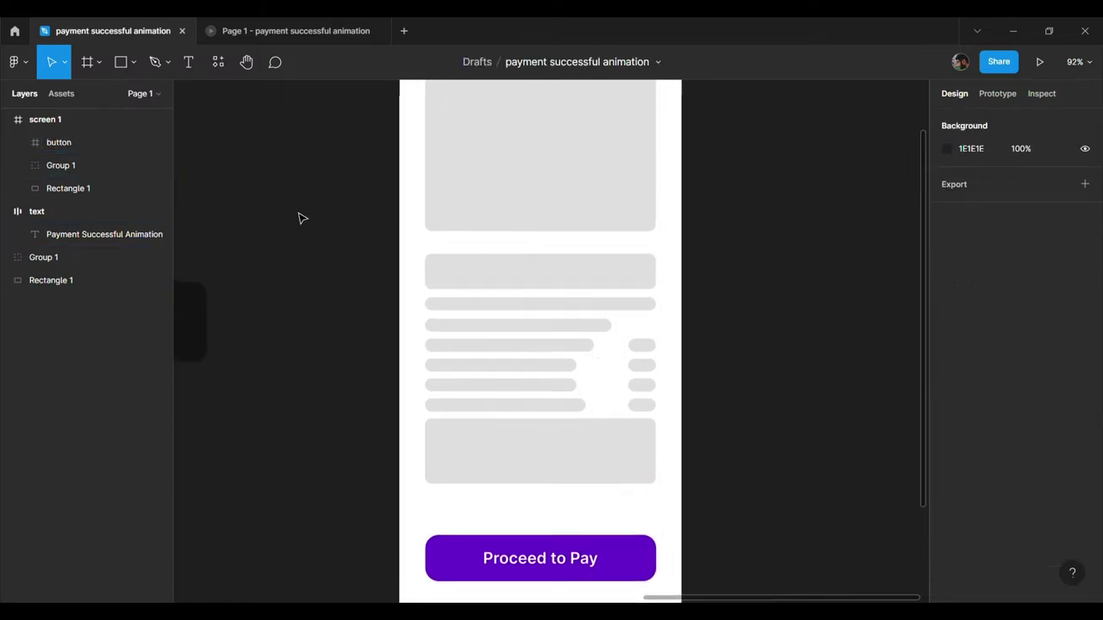
scroll(301, 218, down, 2)
click(568, 478)
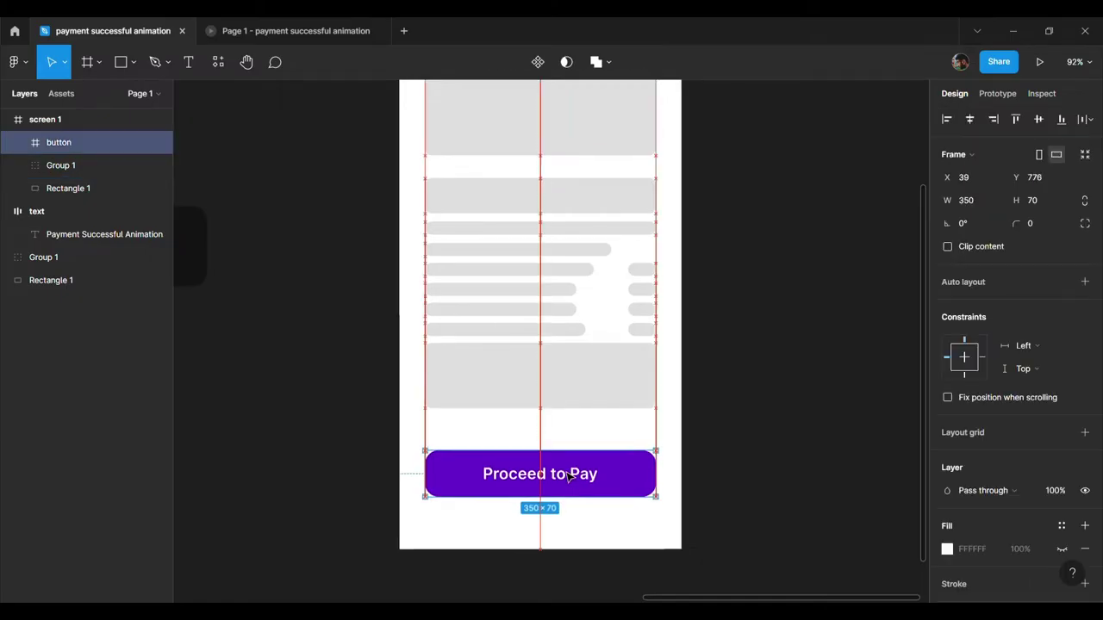
drag(567, 473, 568, 466)
click(762, 394)
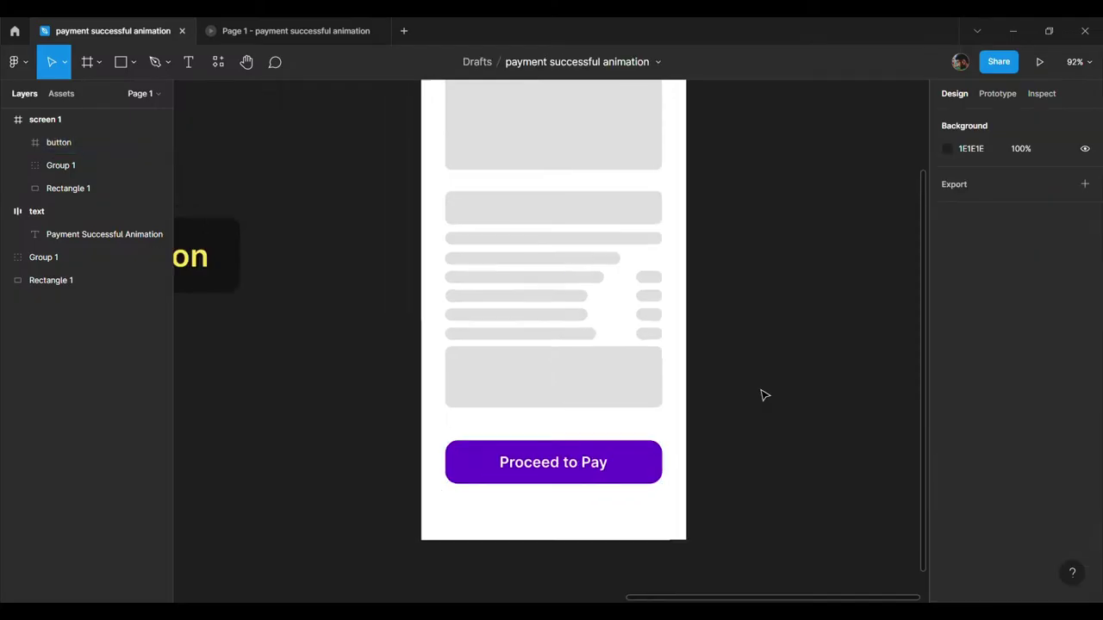
scroll(762, 394, down, 5)
Duplicate screen 1 to create screen 2.
click(472, 205)
key(ctrl+c)
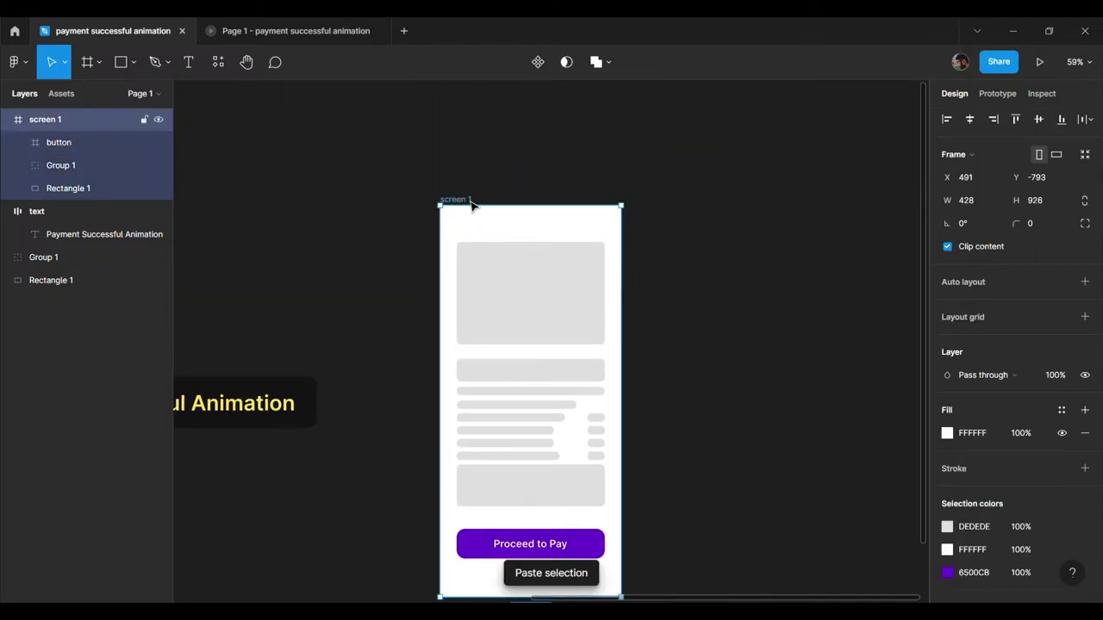
key(ctrl+v)
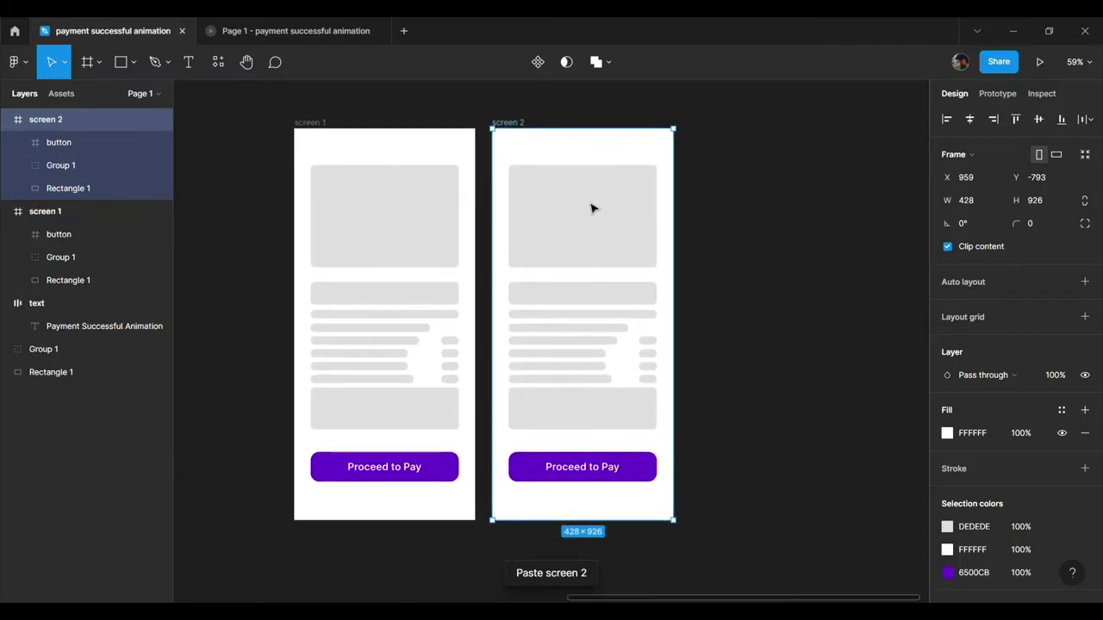
Delete the placeholder blocks and Proceed to Pay button from screen 2, restoring the accidentally deleted frame.
click(591, 208)
key(Delete)
click(591, 354)
key(Delete)
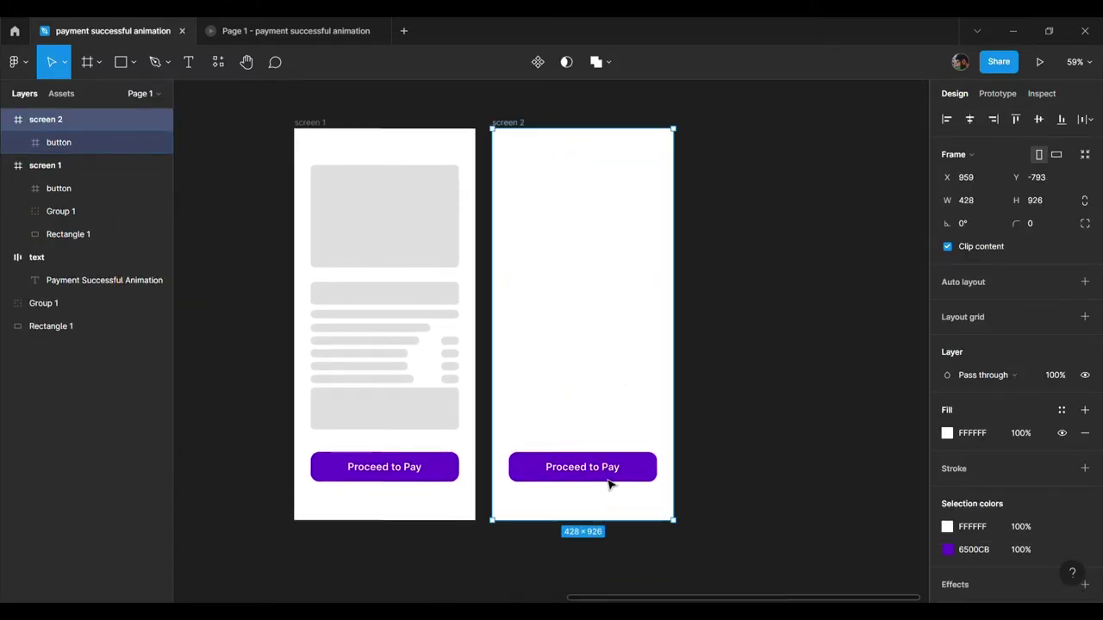
key(Delete)
key(ctrl+z)
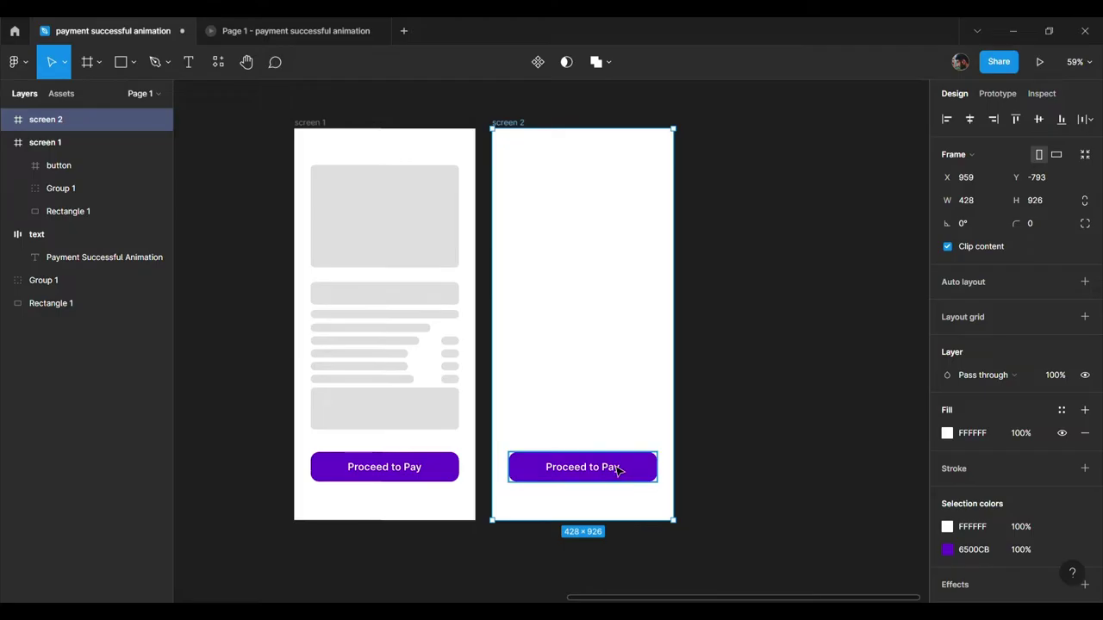
click(617, 470)
key(Delete)
scroll(617, 471, up, 1)
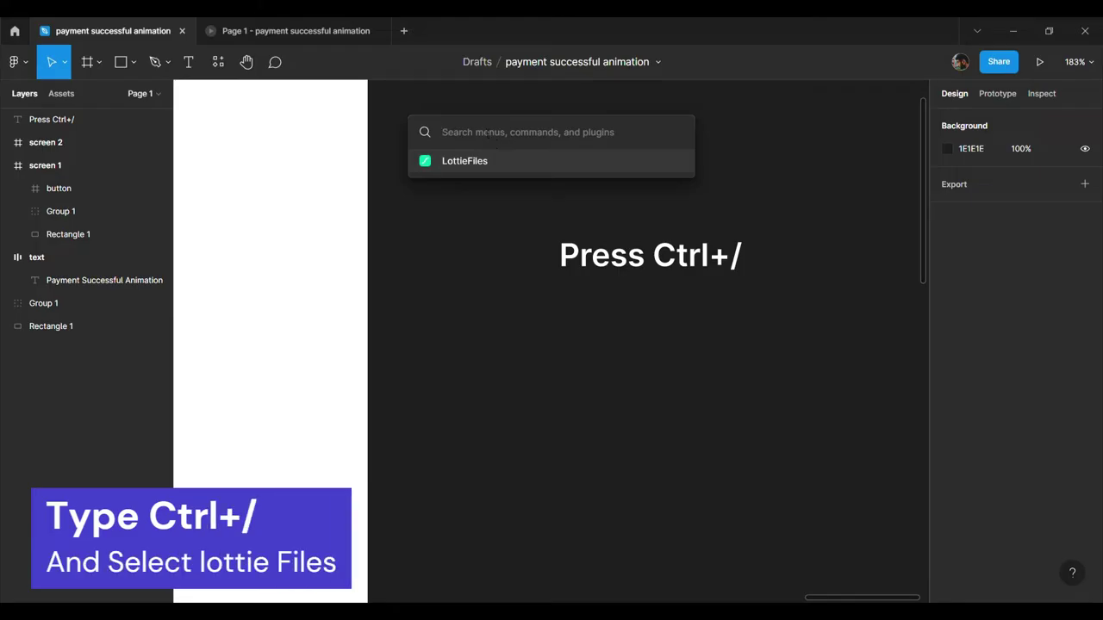
Launch the LottieFiles plugin and draw a small rectangle inside screen 2.
text(lotee)
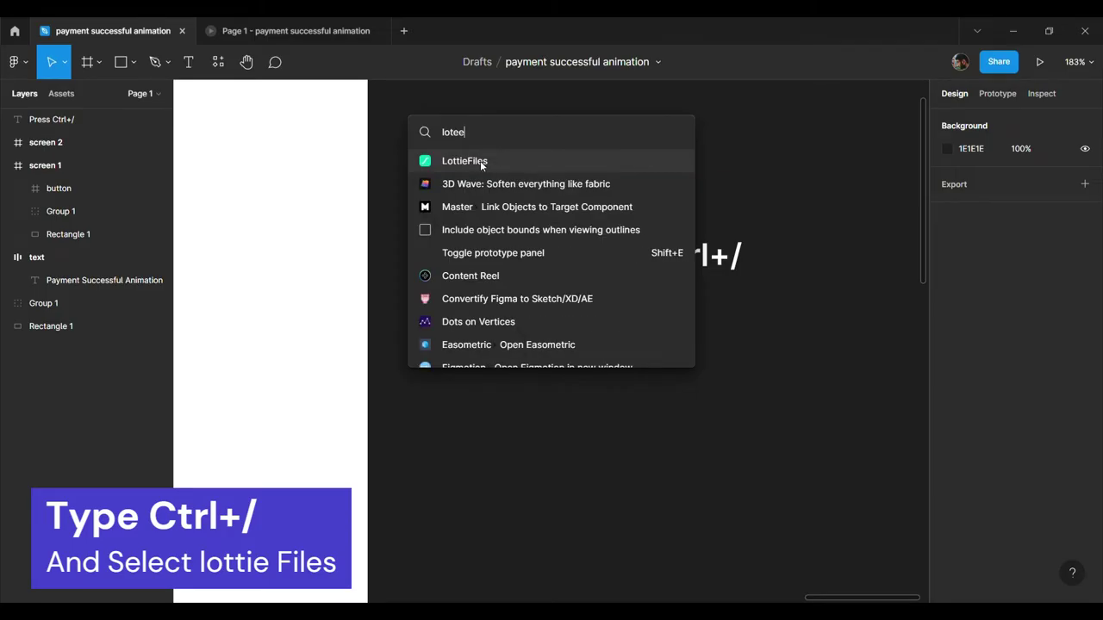
click(480, 162)
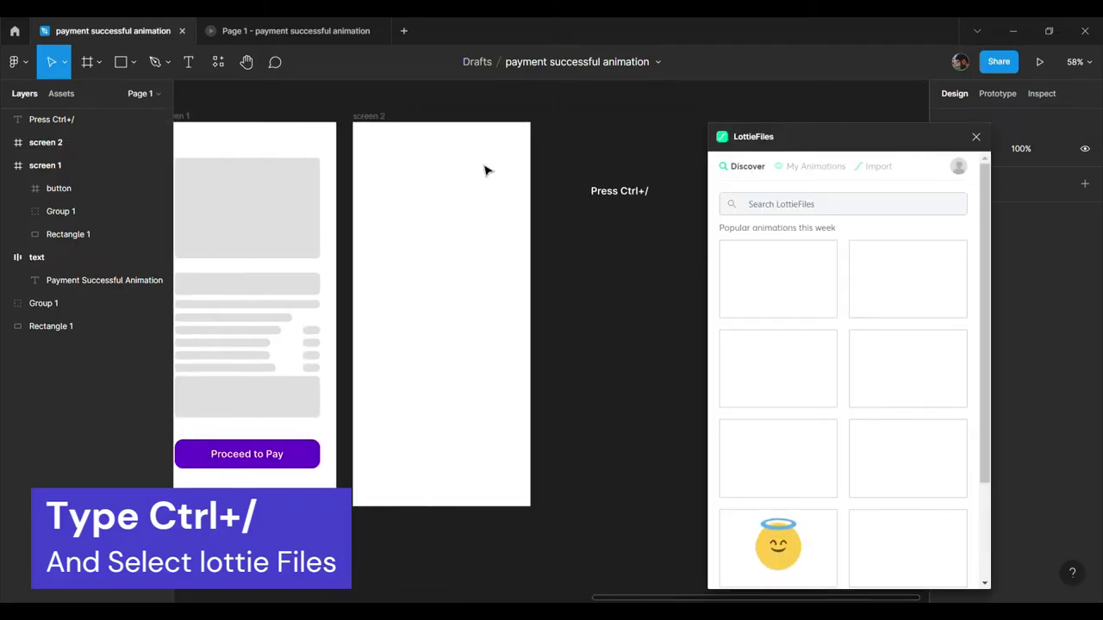
click(445, 258)
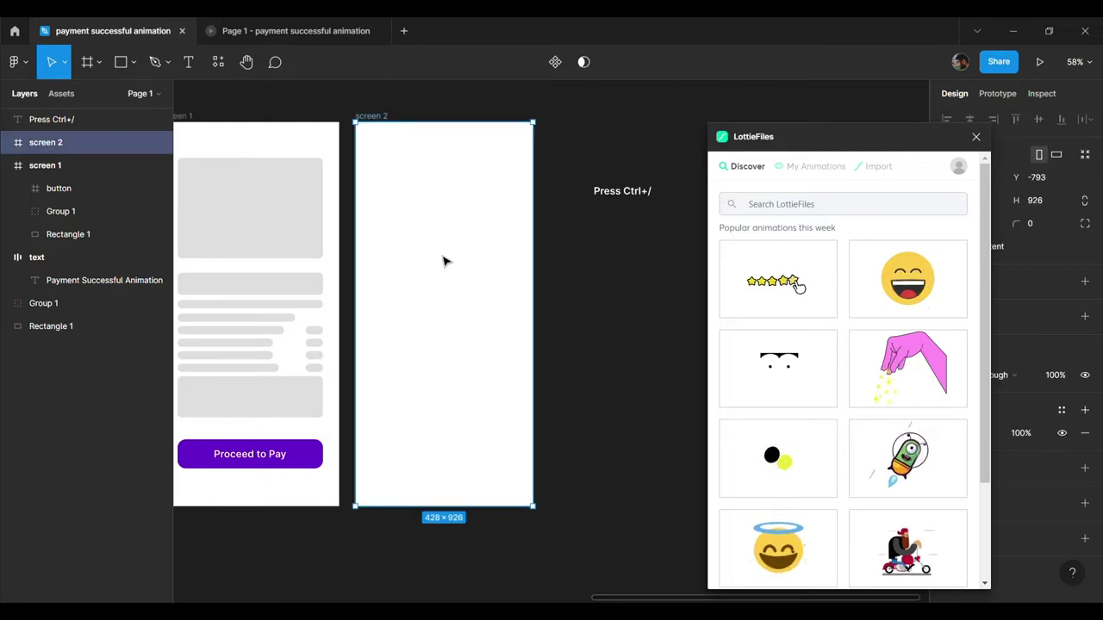
key(r)
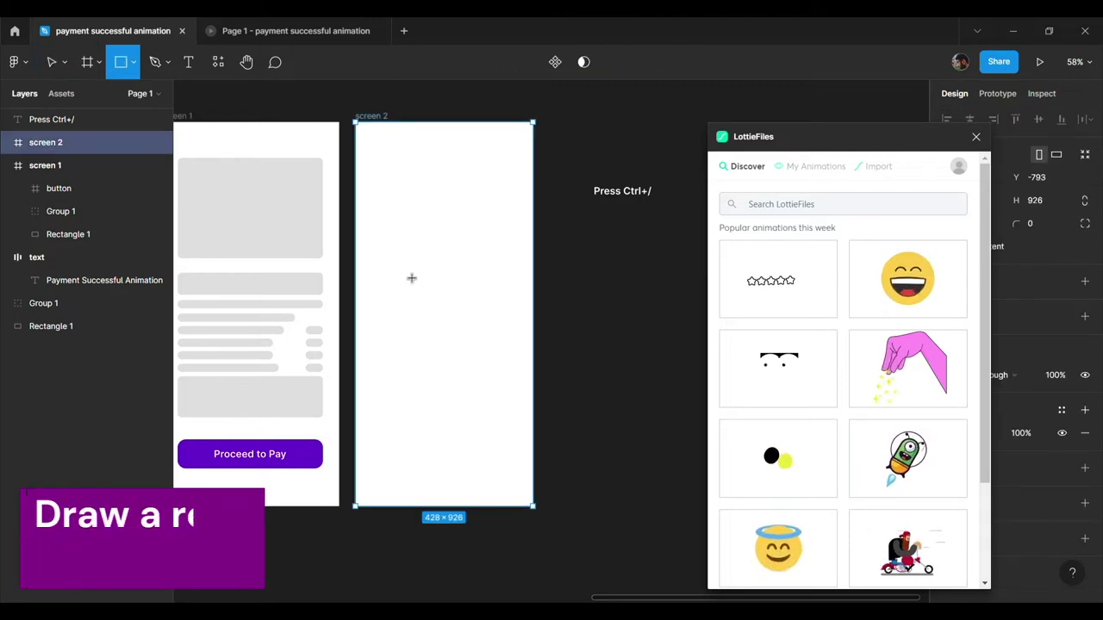
drag(403, 253, 428, 280)
Resize Rectangle 15 to 200 × 200 and centre it horizontally and vertically in screen 2.
drag(468, 331, 480, 330)
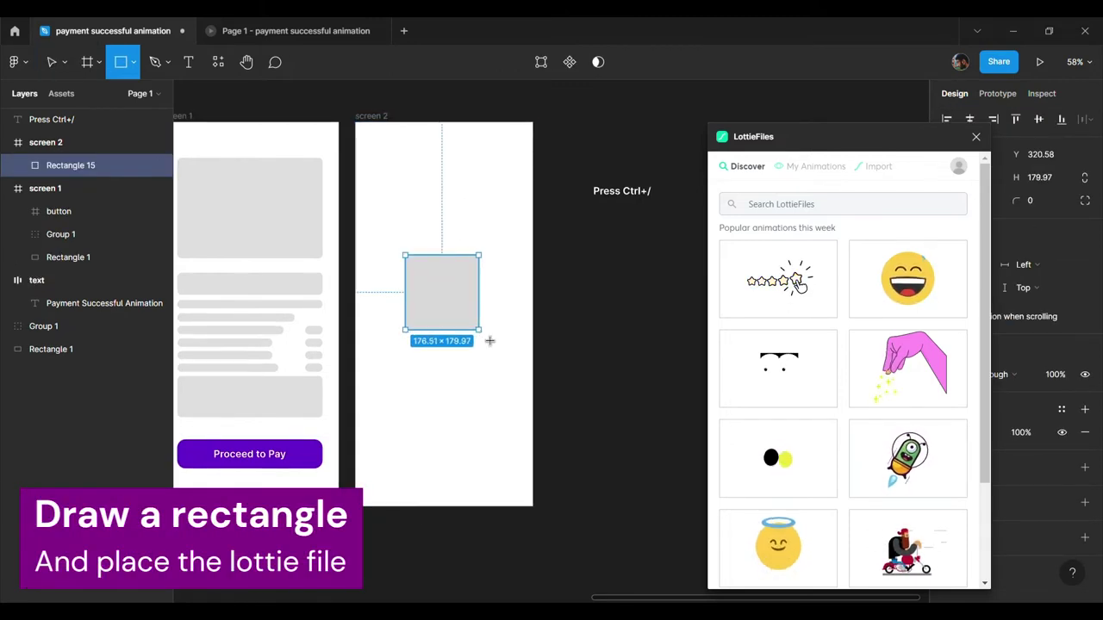
drag(896, 137, 763, 139)
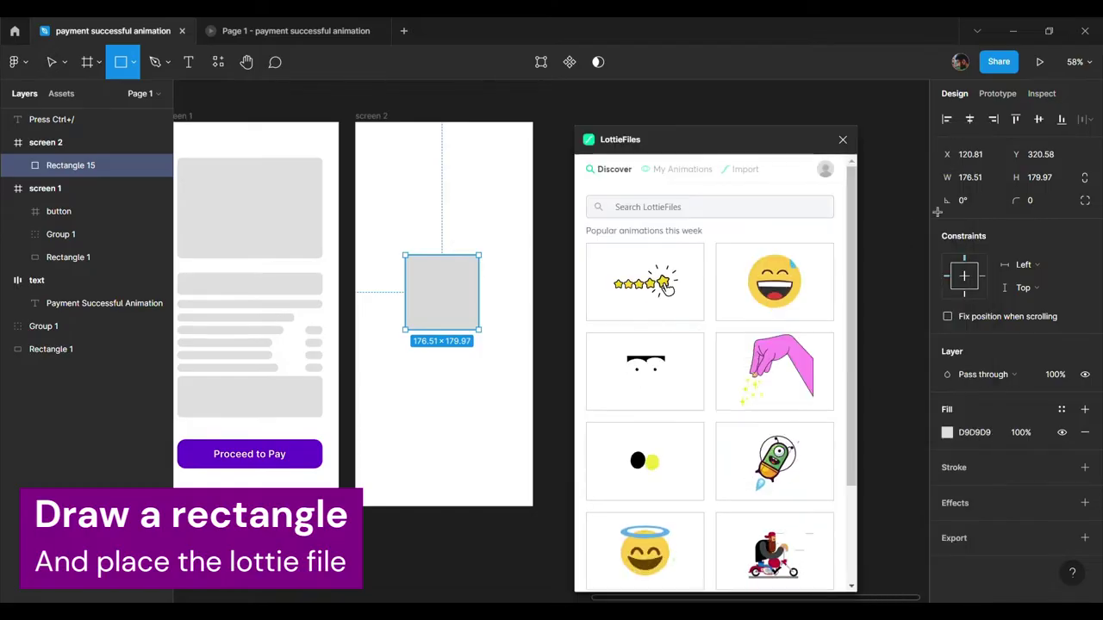
text(2)
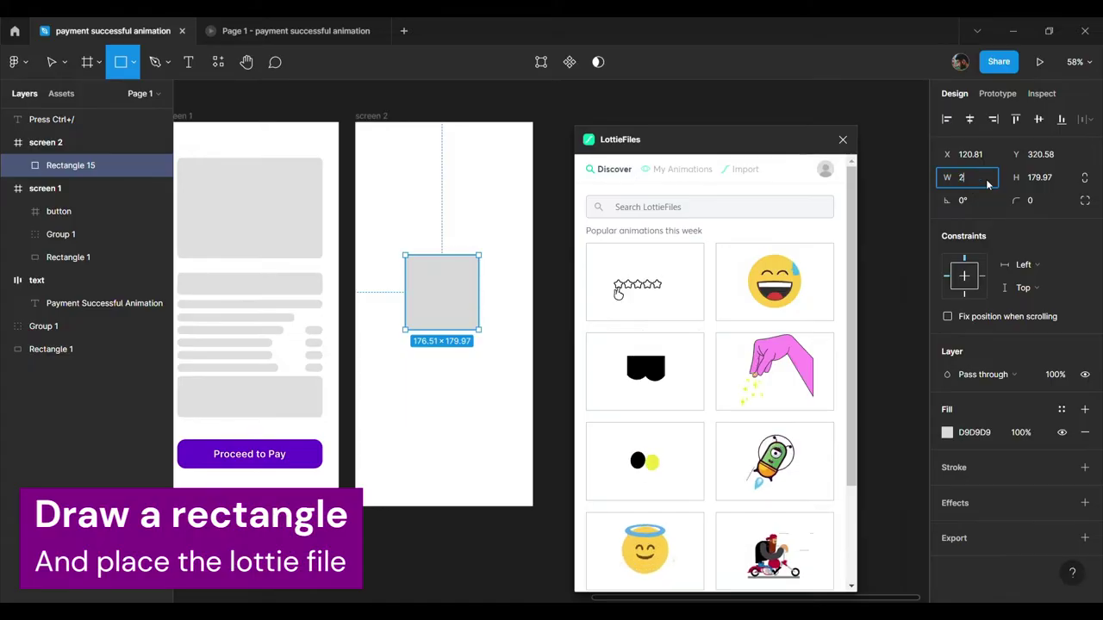
text(00)
key(Return)
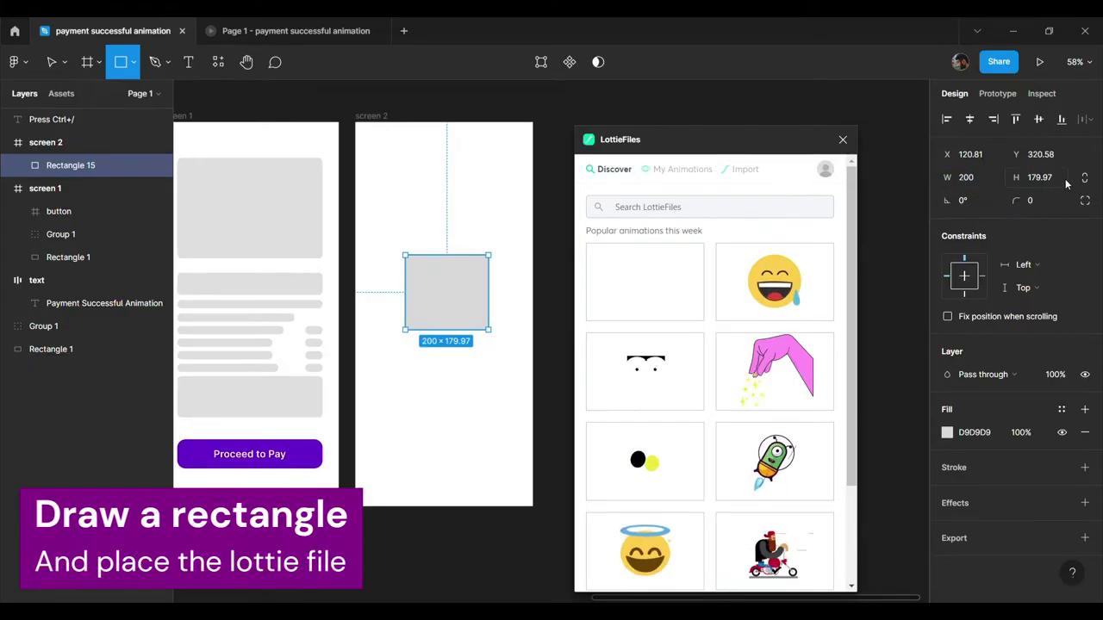
click(1066, 178)
text(200)
key(Return)
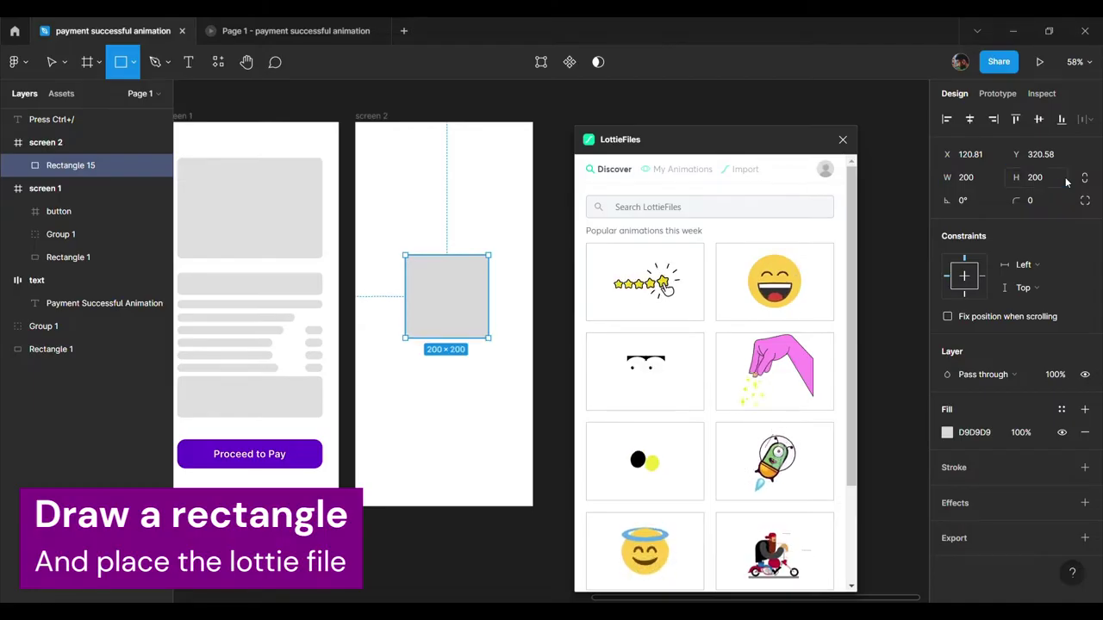
click(969, 119)
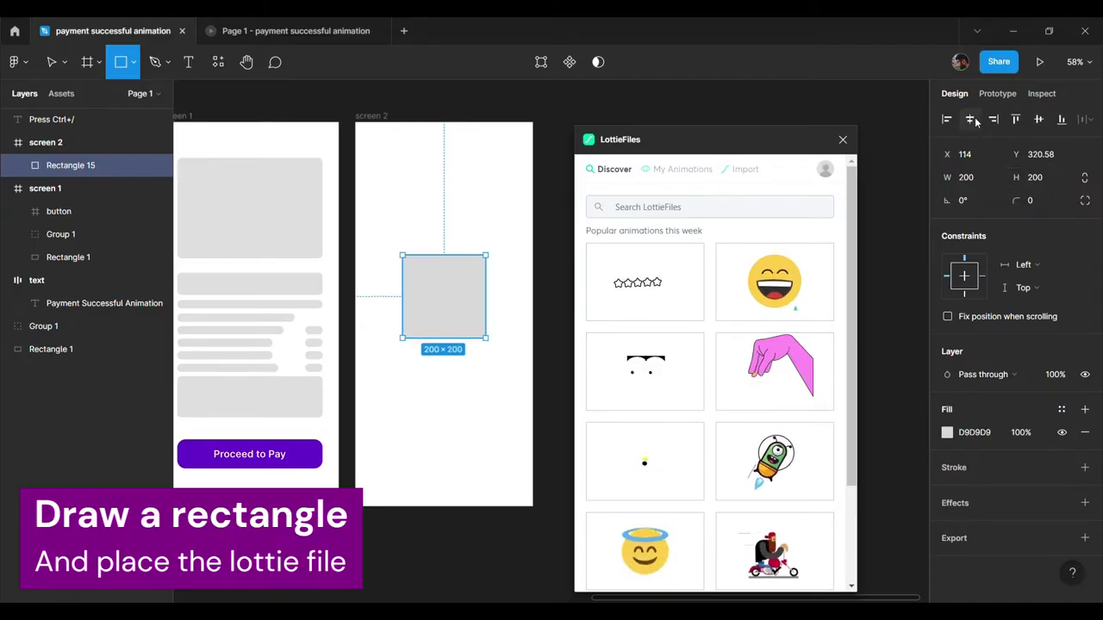
click(1041, 121)
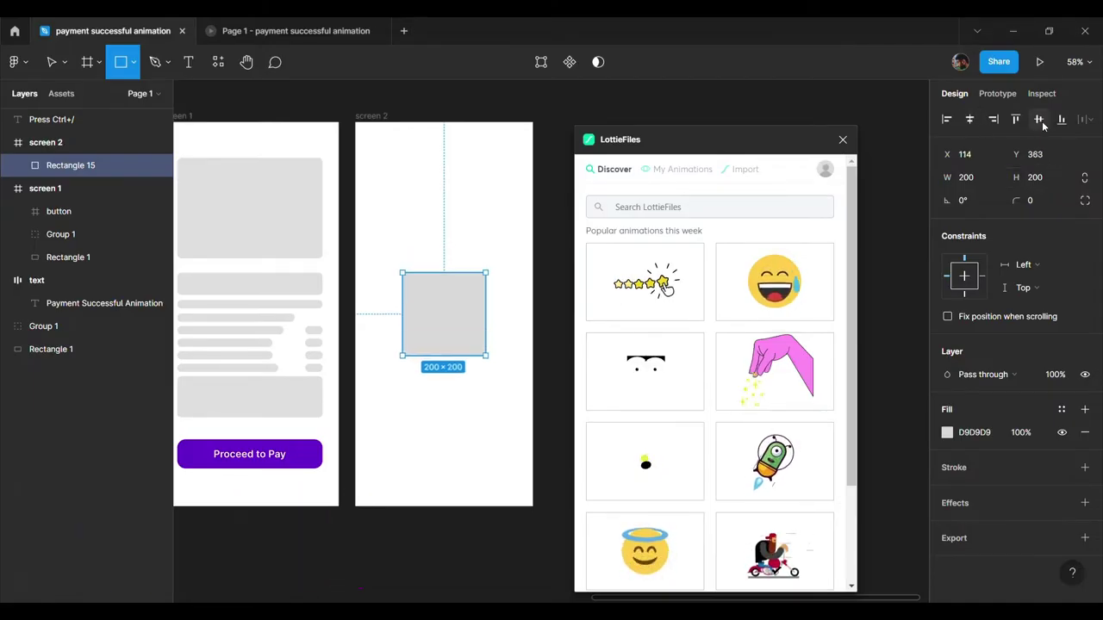
click(947, 432)
Make the square's fill white (FFFFFF) and search LottieFiles for 'loading' animations.
drag(776, 139, 658, 139)
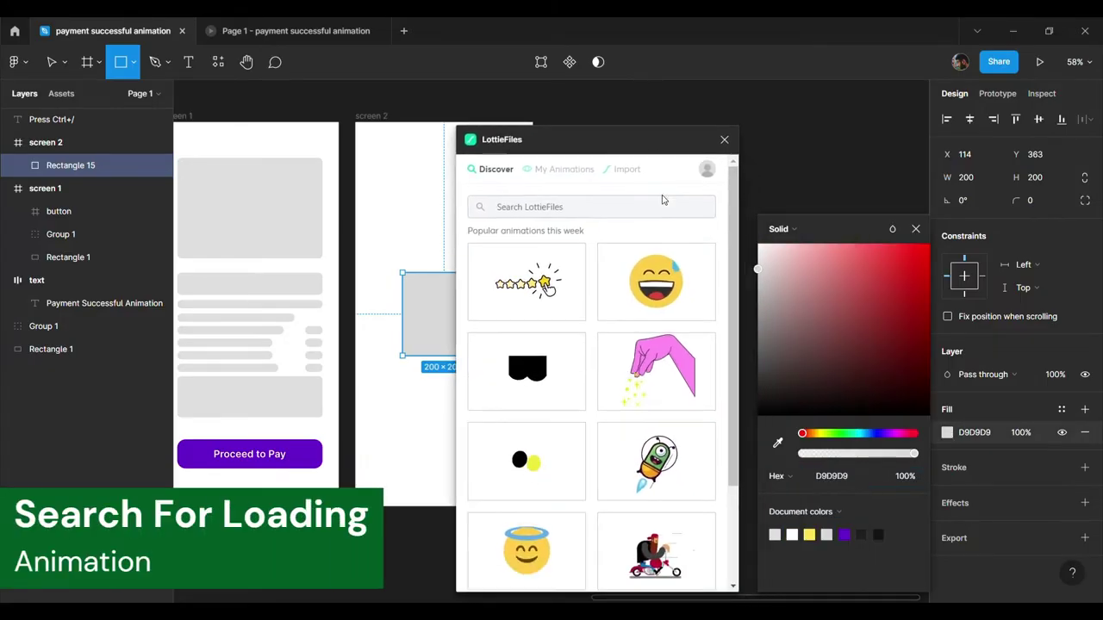
drag(770, 272, 758, 245)
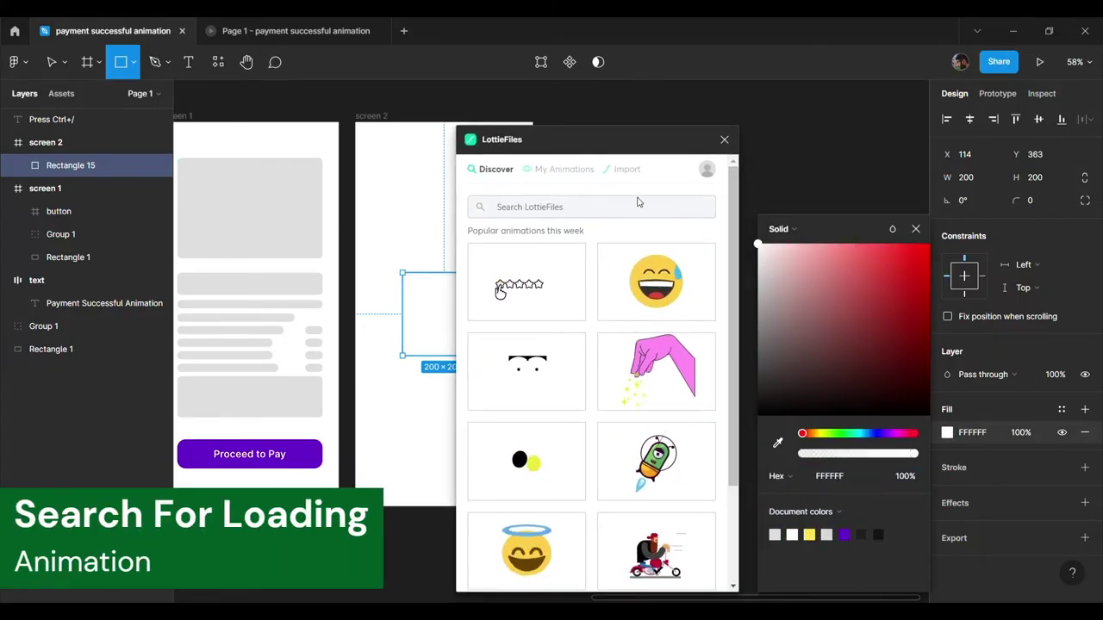
click(609, 207)
text(l)
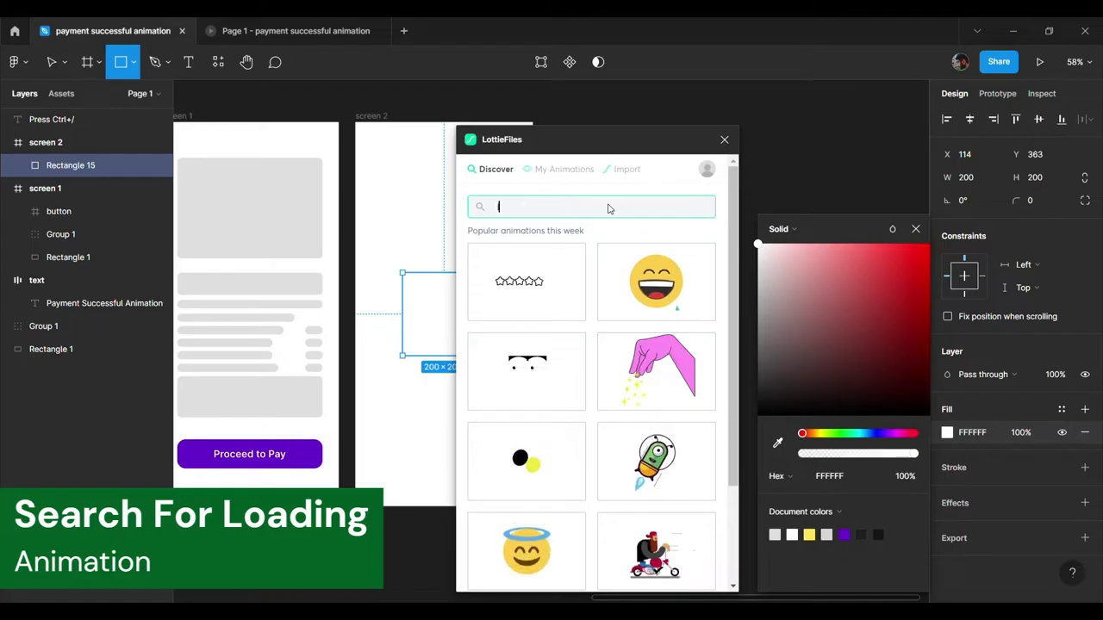
text(oading)
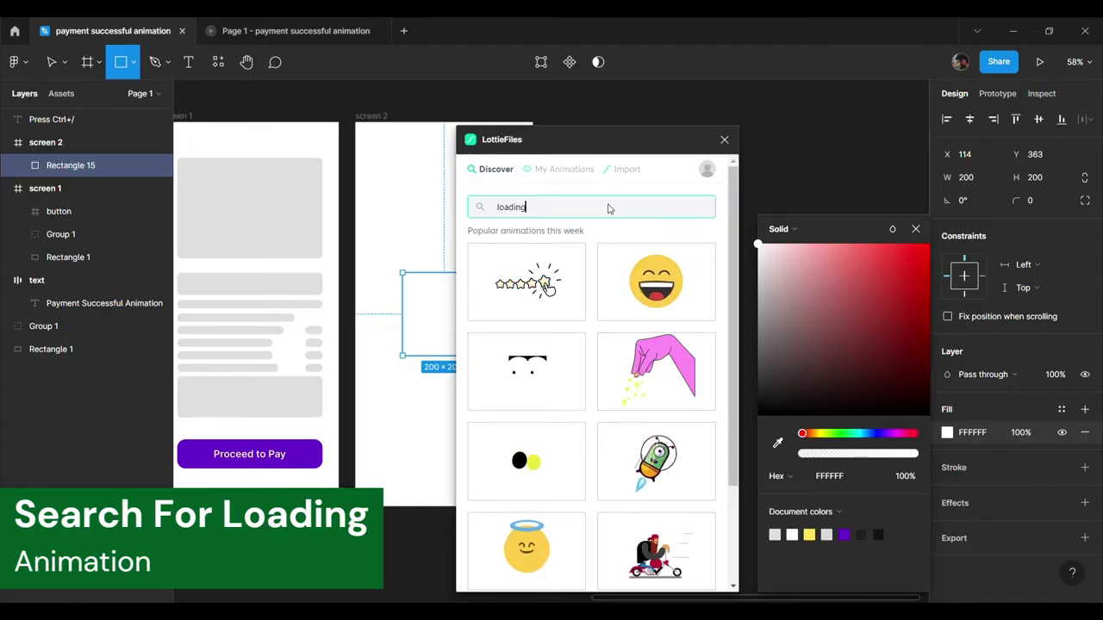
key(Return)
drag(596, 147, 689, 123)
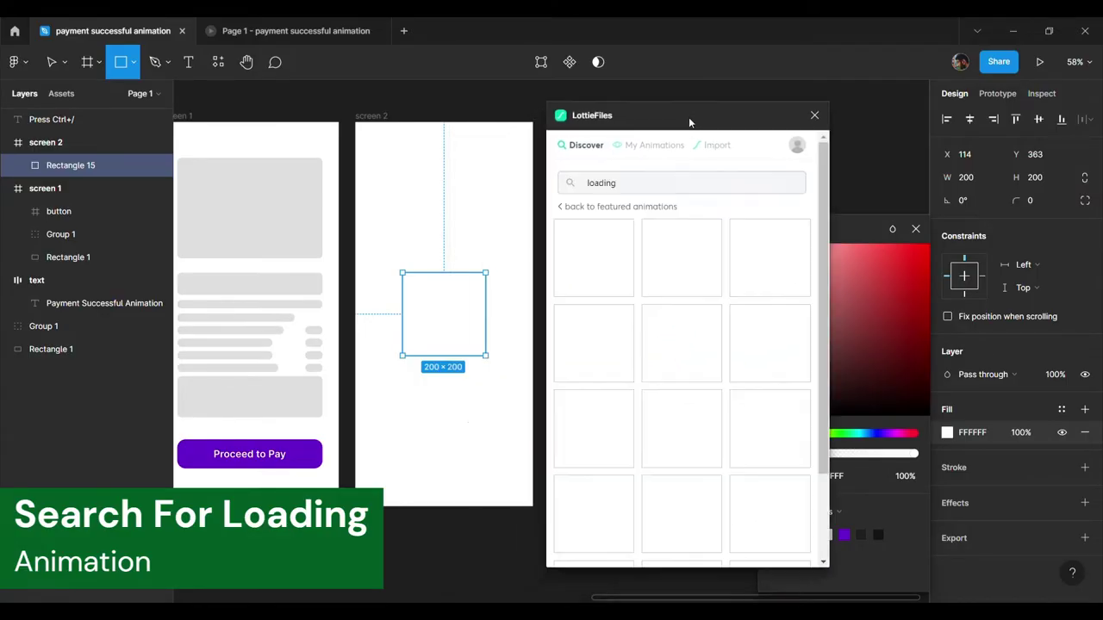
click(913, 231)
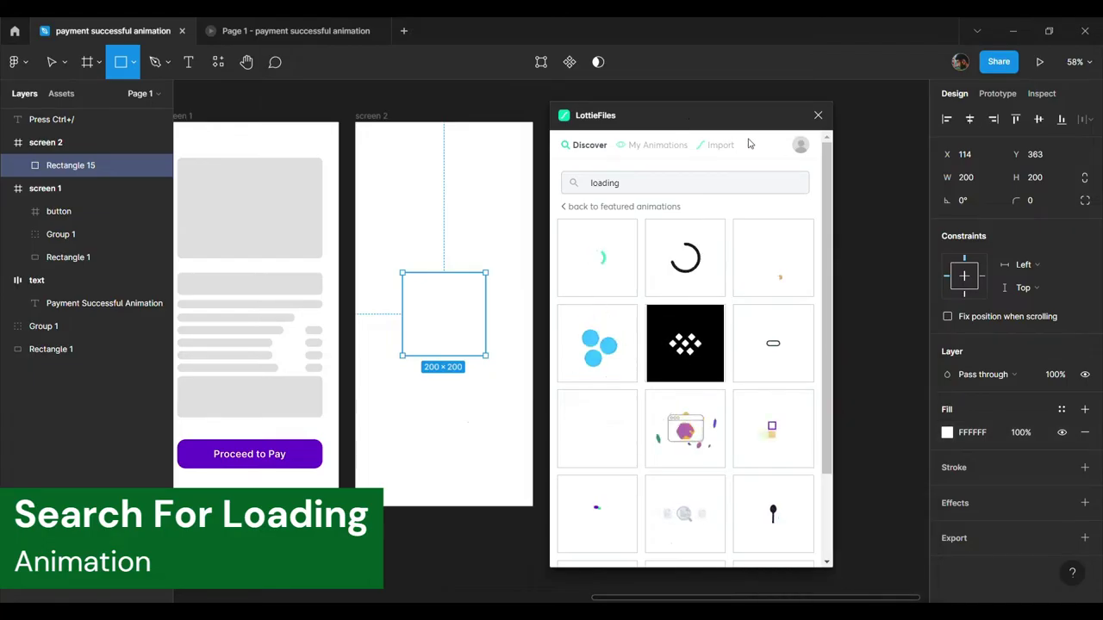
drag(723, 116, 785, 103)
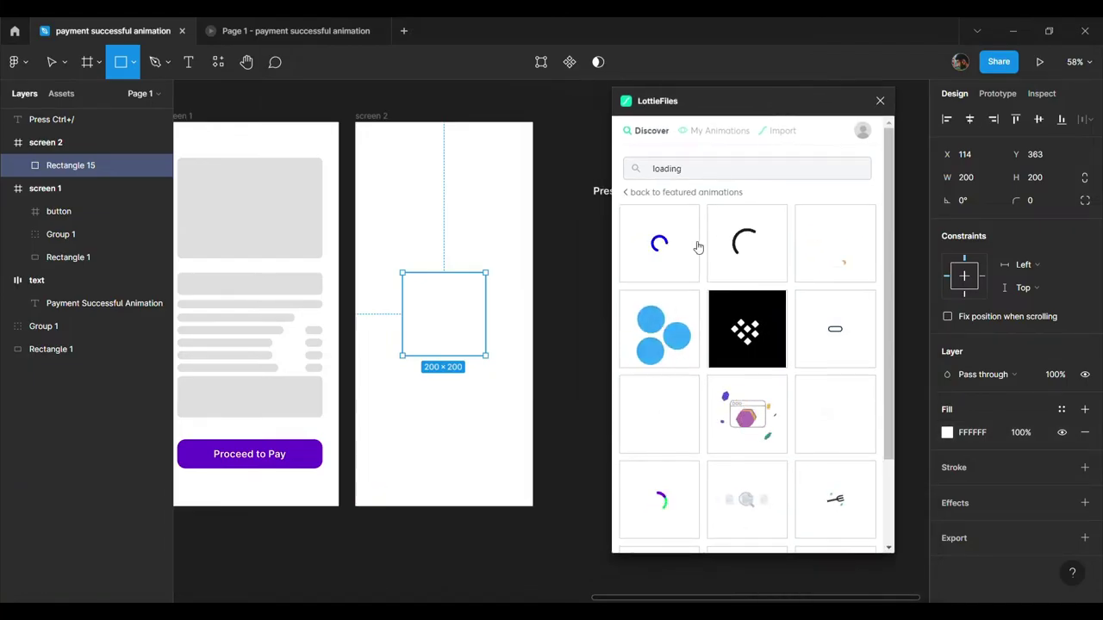
scroll(748, 465, down, 3)
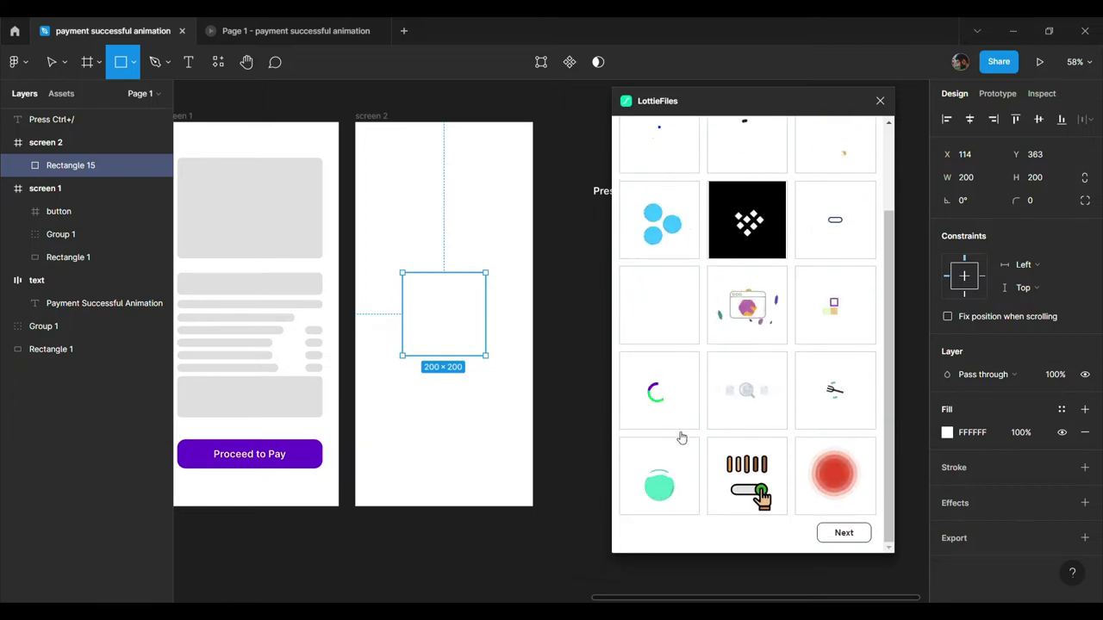
Insert the green-and-purple loading spinner as a GIF into screen 2's white 200 × 200 square.
click(661, 390)
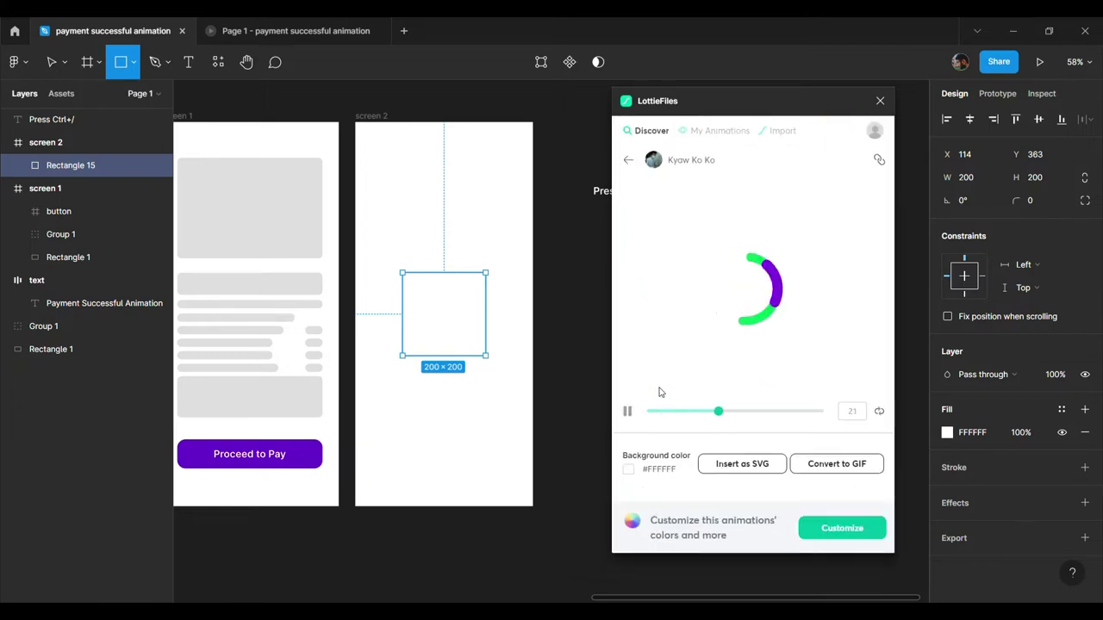
click(842, 466)
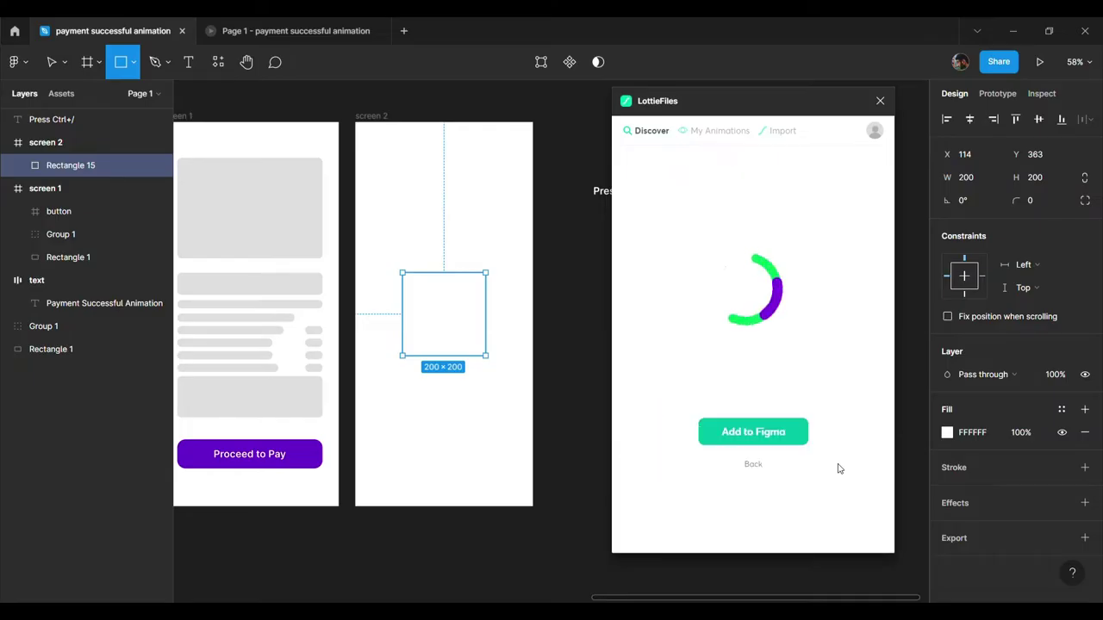
click(781, 441)
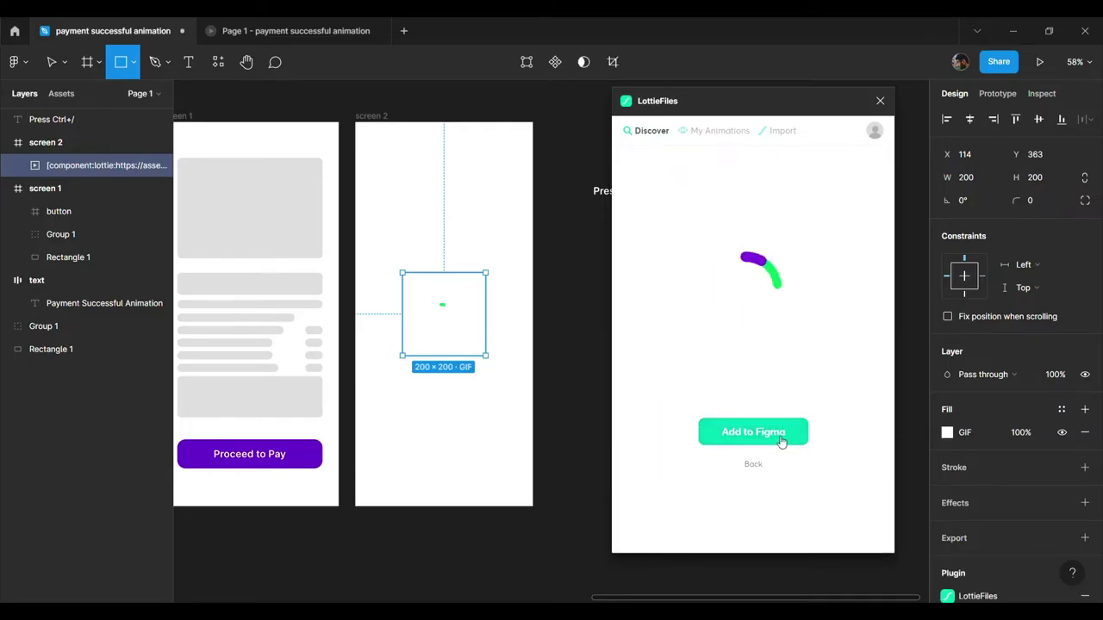
click(760, 464)
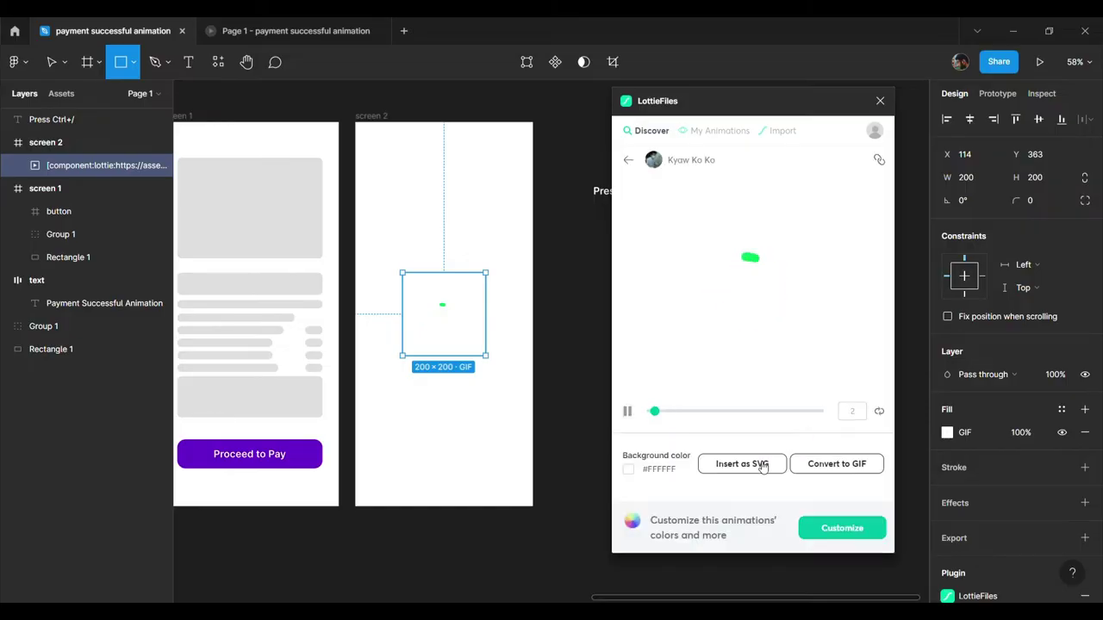
click(569, 322)
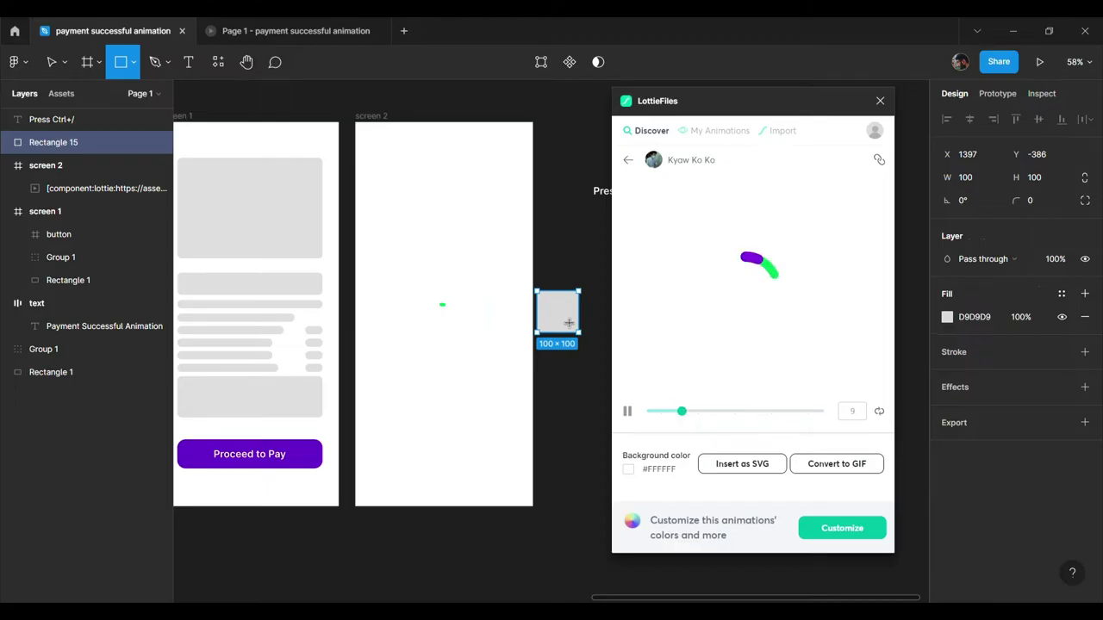
Remove the stray grey square and the 'Press Ctrl+/' hint text.
key(Delete)
key(v)
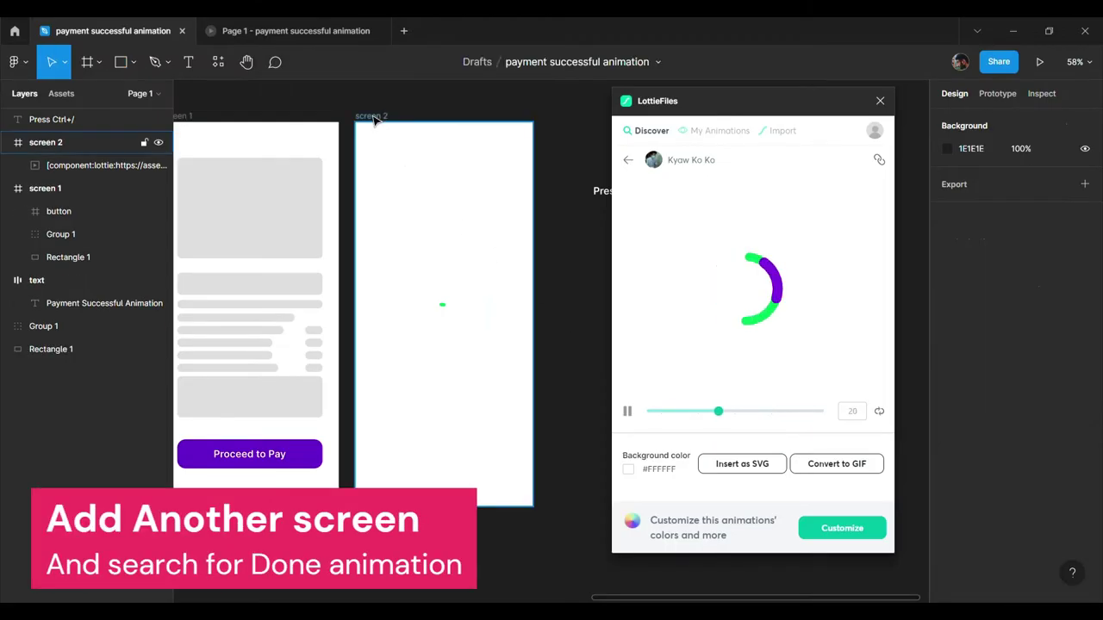
click(375, 121)
scroll(476, 190, right, 3)
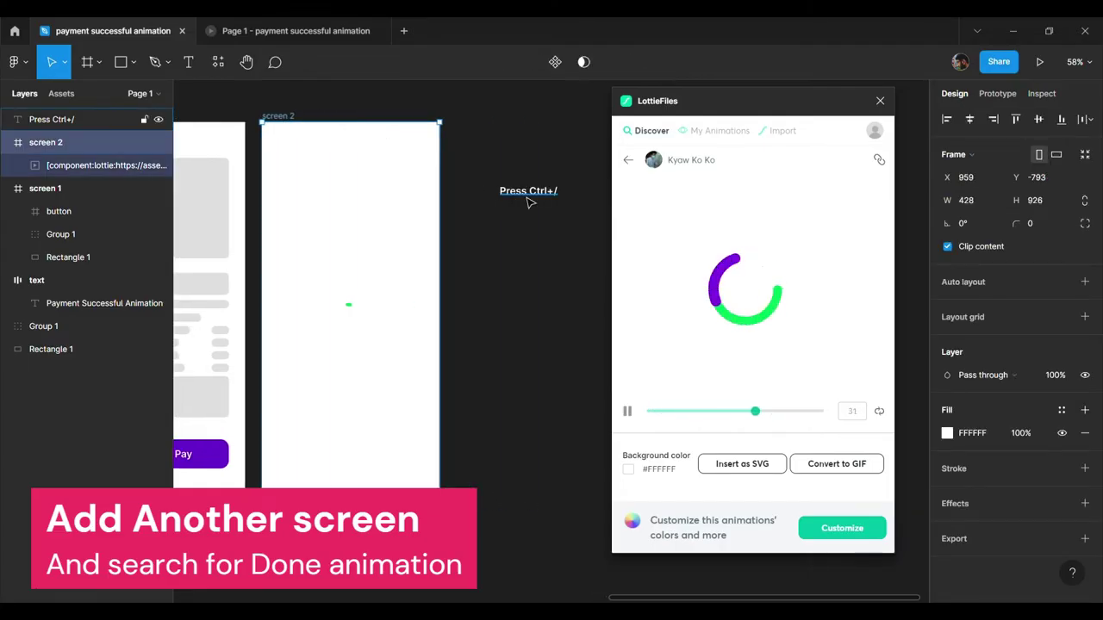
drag(530, 202, 476, 108)
key(Delete)
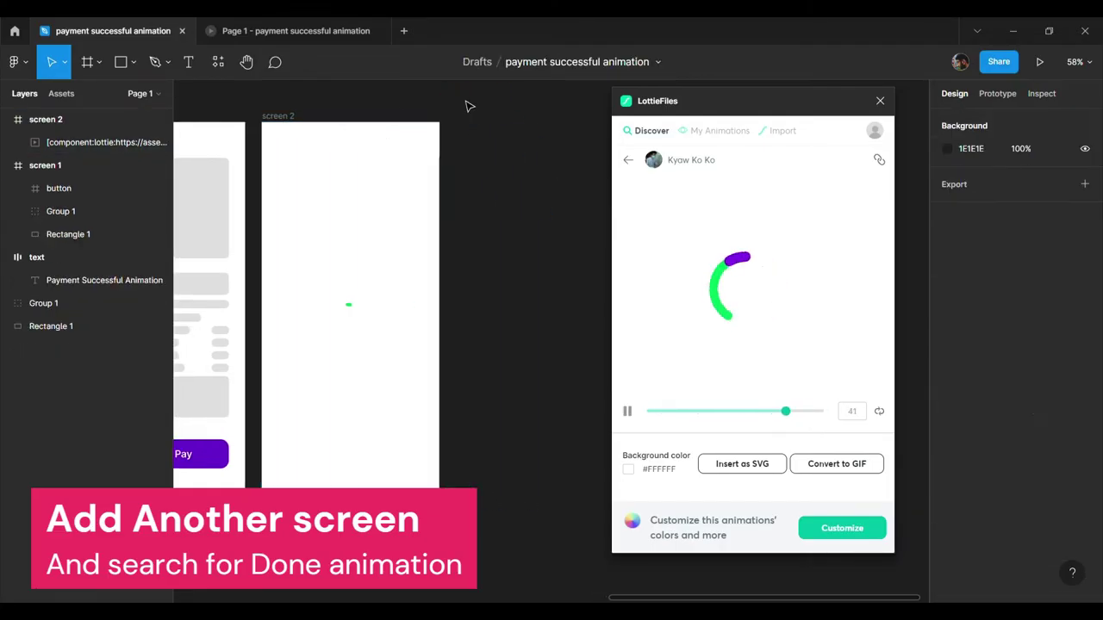
Copy and paste screen 2 to create screen 3 with the same spinner GIF.
click(286, 117)
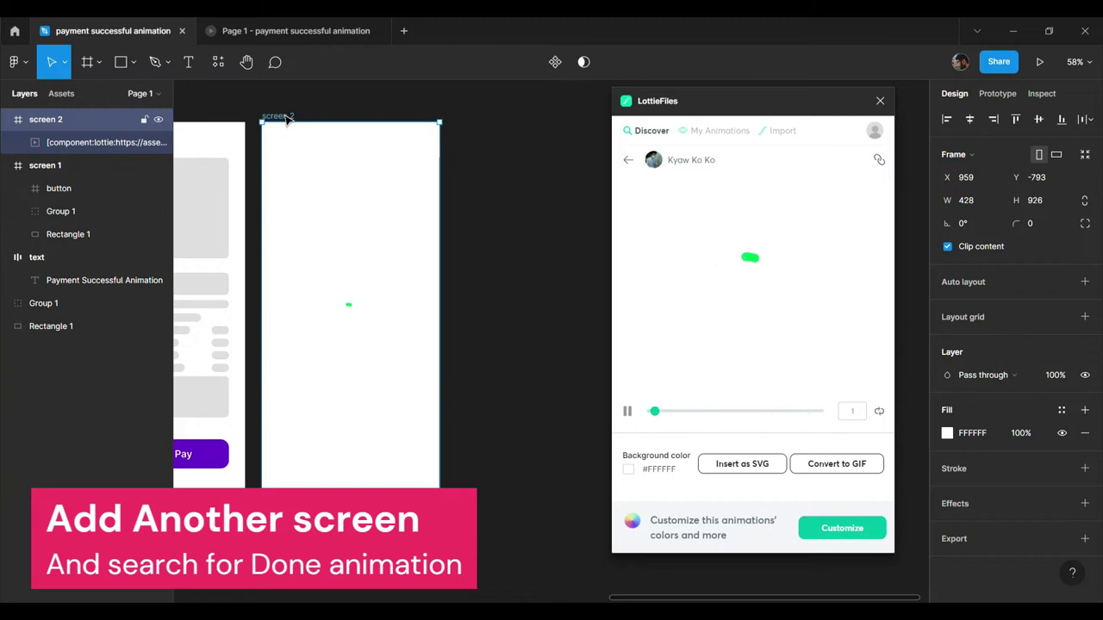
key(ctrl+c)
key(ctrl+v)
click(471, 310)
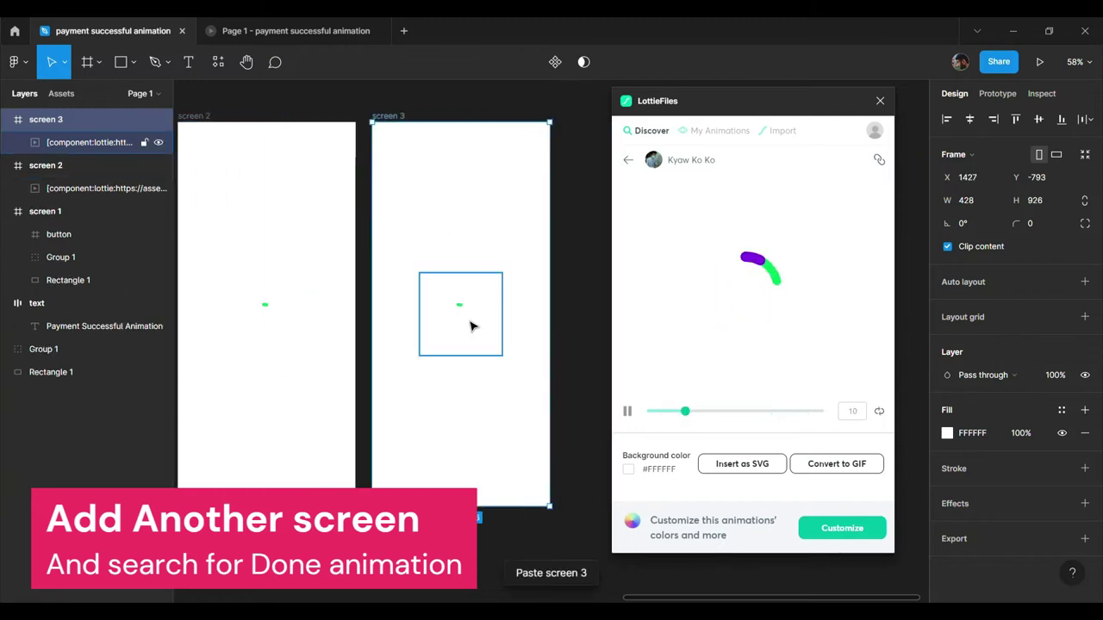
Replace the LottieFiles search term 'loading' with 'done' and open the green scalloped-badge checkmark animation.
click(630, 163)
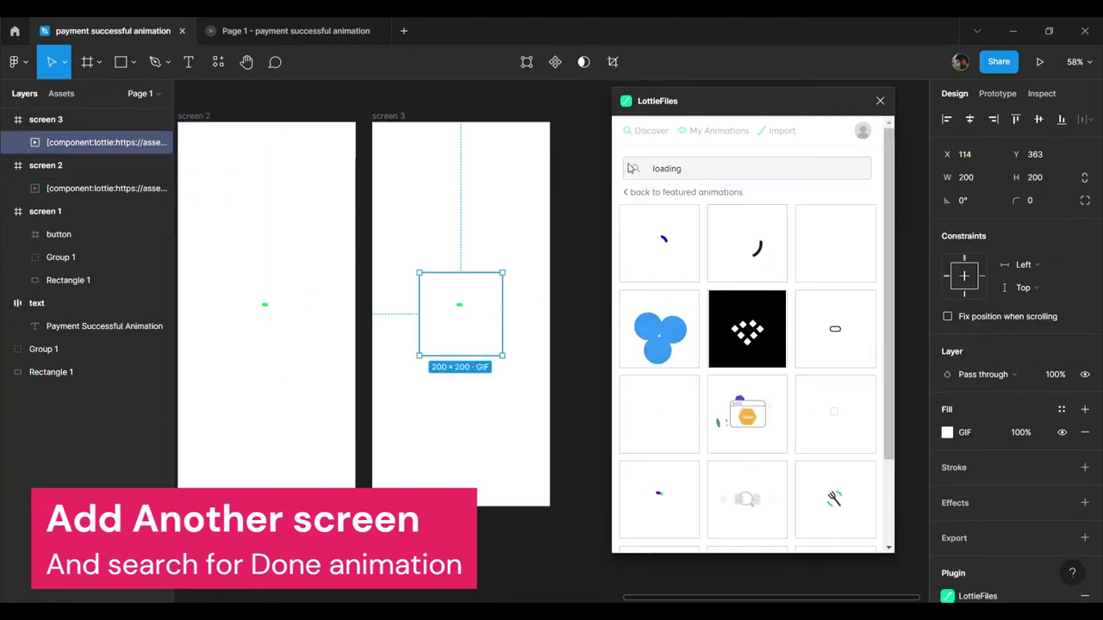
click(680, 169)
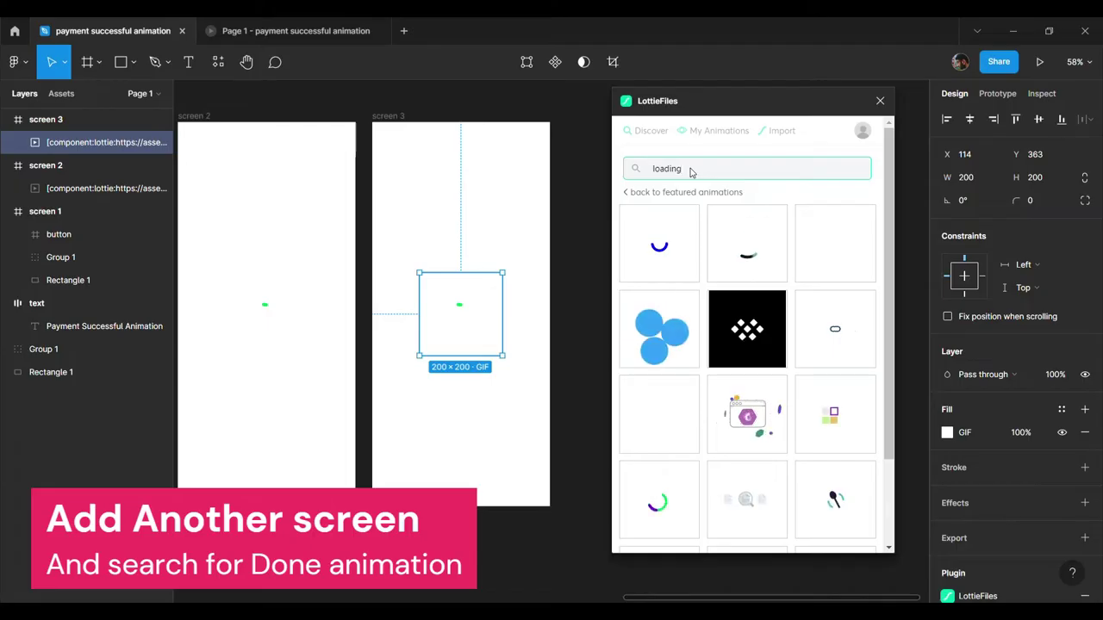
drag(690, 170, 648, 170)
text(done)
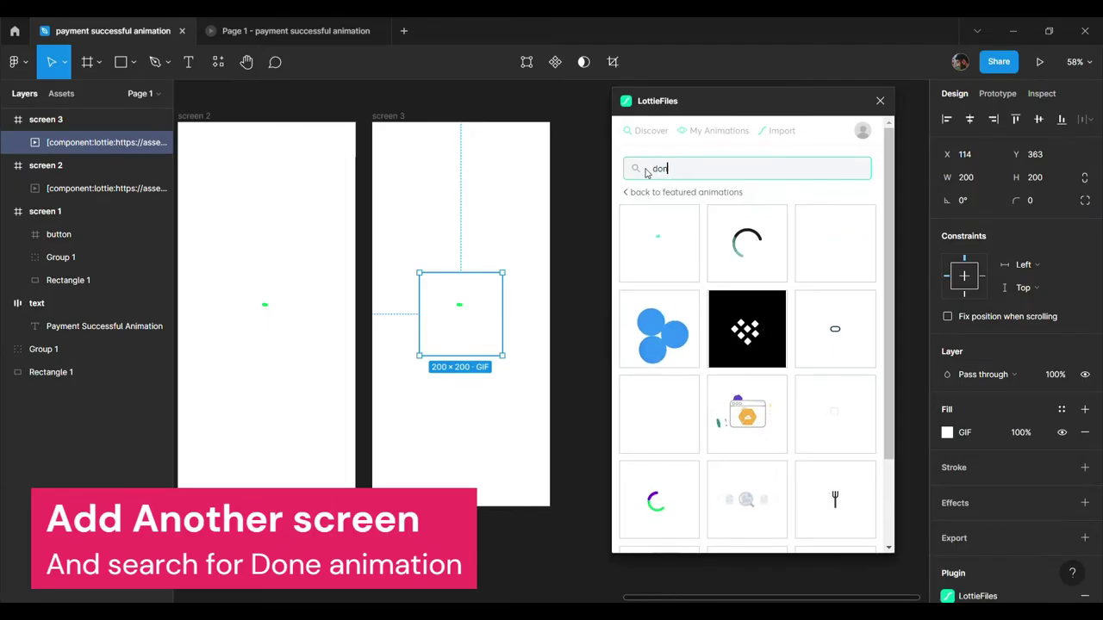
key(Return)
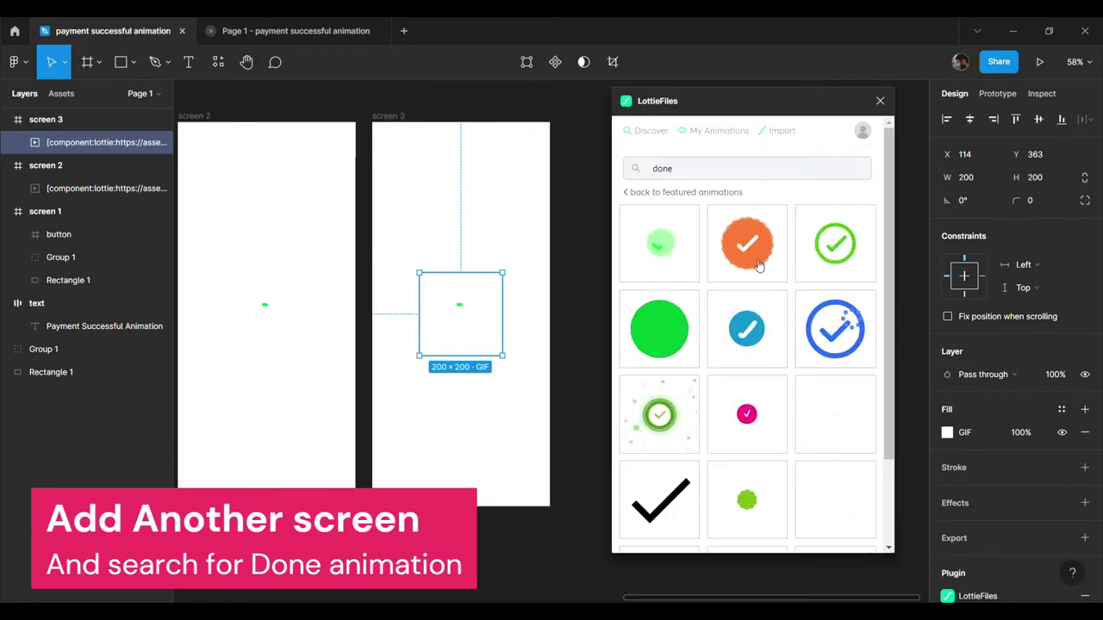
scroll(694, 423, down, 2)
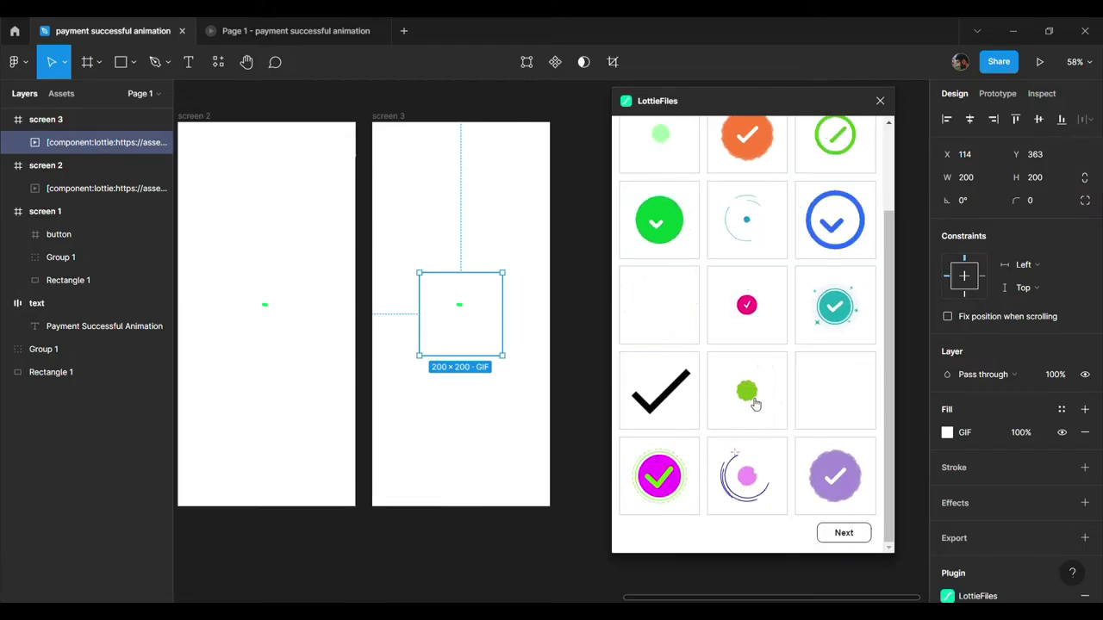
click(752, 402)
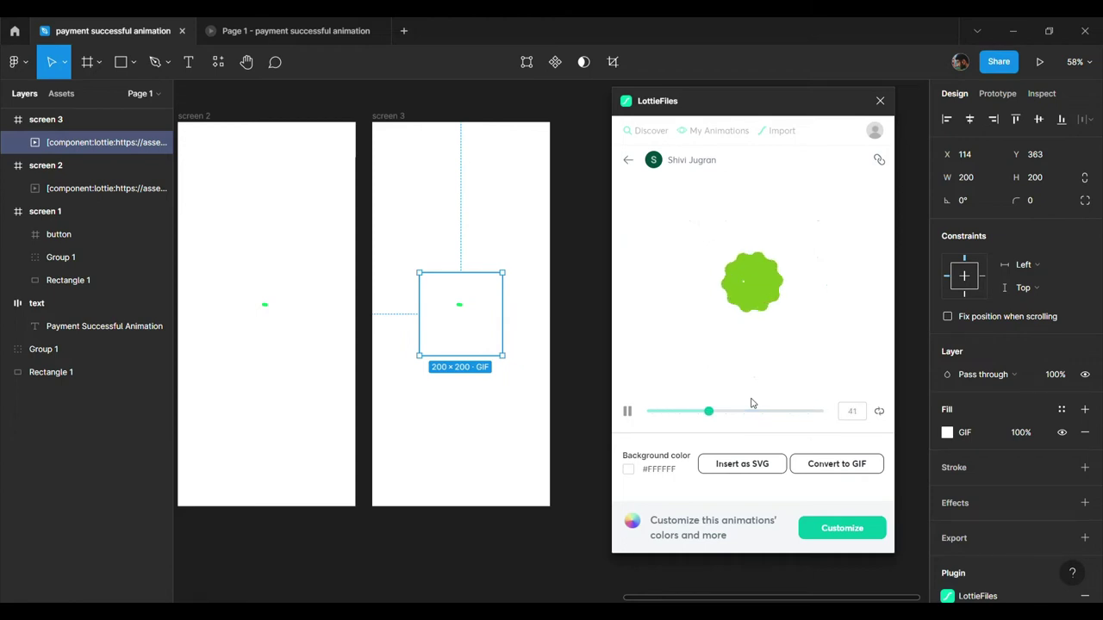
Insert the green checkmark animation into screen 3 as a GIF, then close LottieFiles.
click(840, 465)
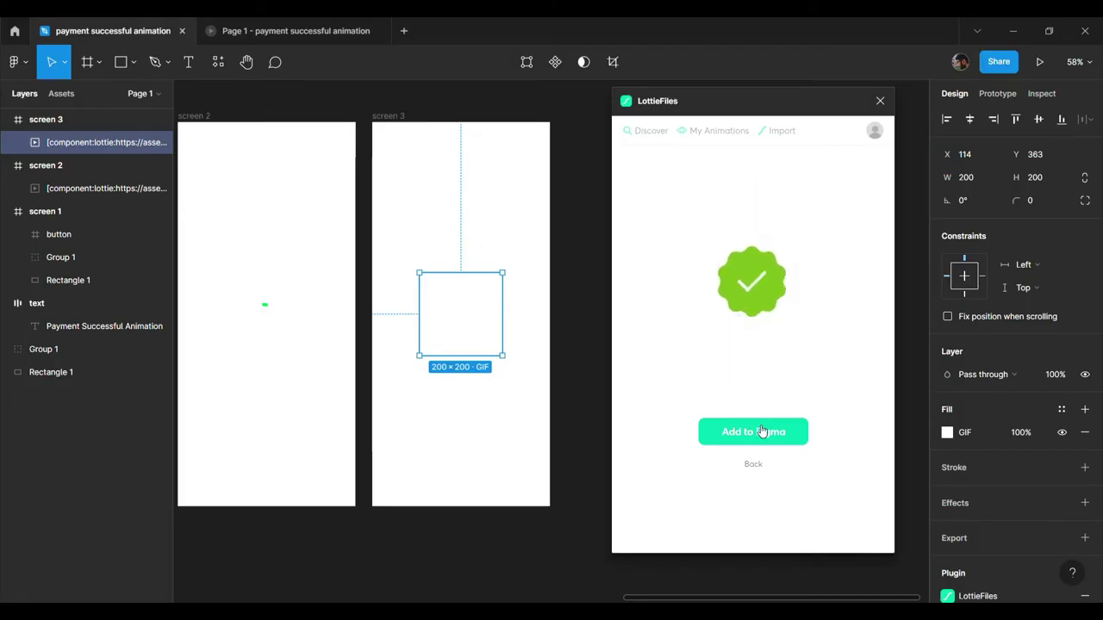
click(761, 431)
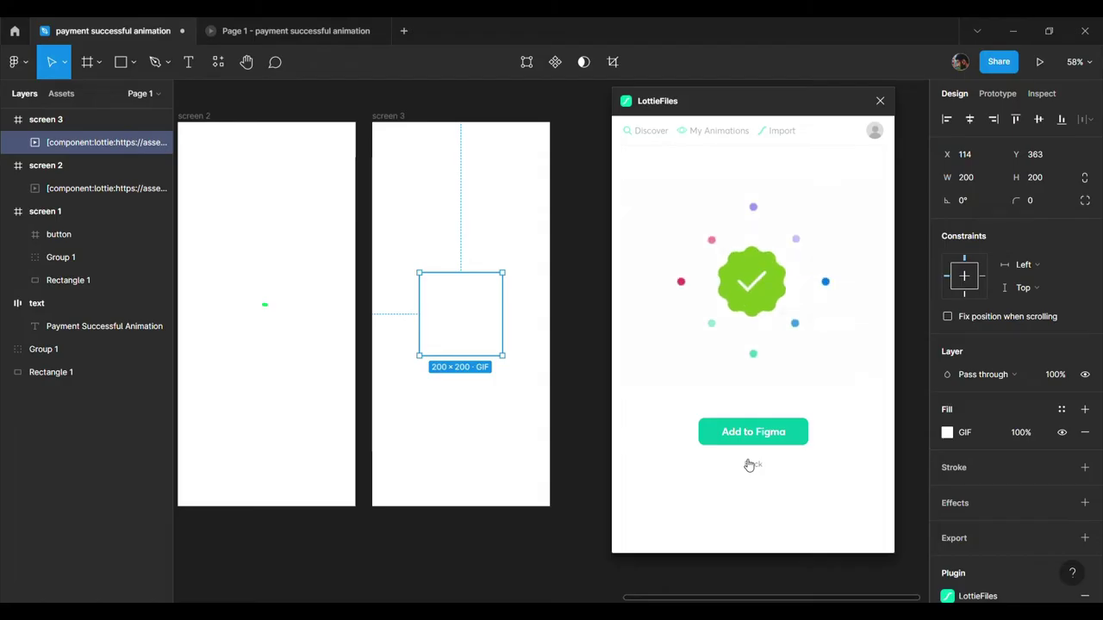
click(749, 465)
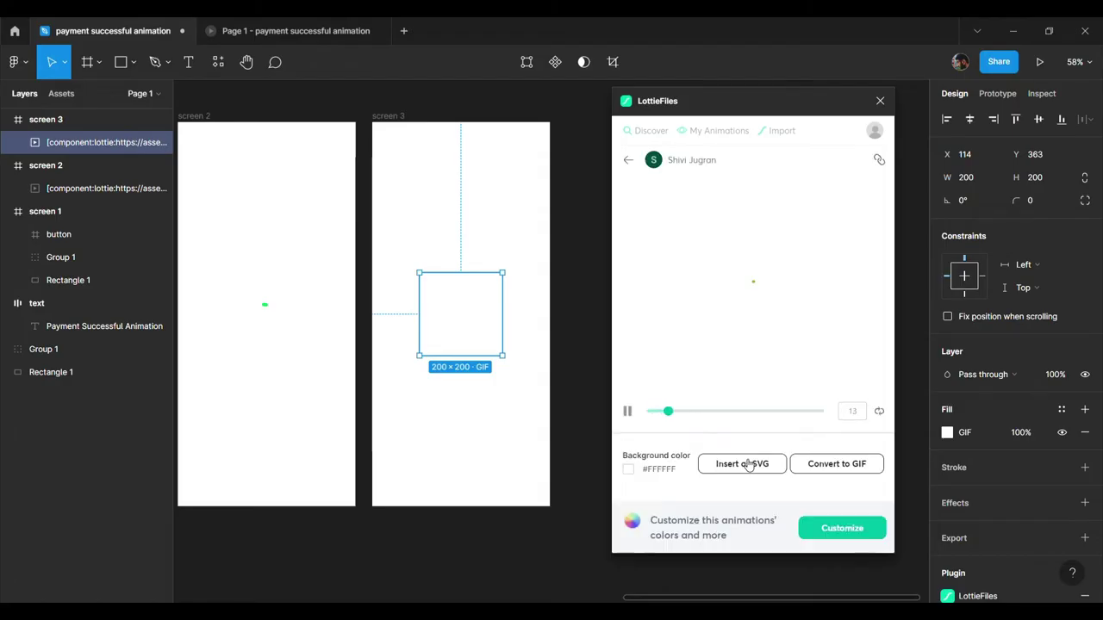
click(880, 101)
scroll(623, 301, up, 3)
Add a horizontally centred 'Payment Successfull' heading below the checkmark on screen 3.
scroll(623, 301, up, 3)
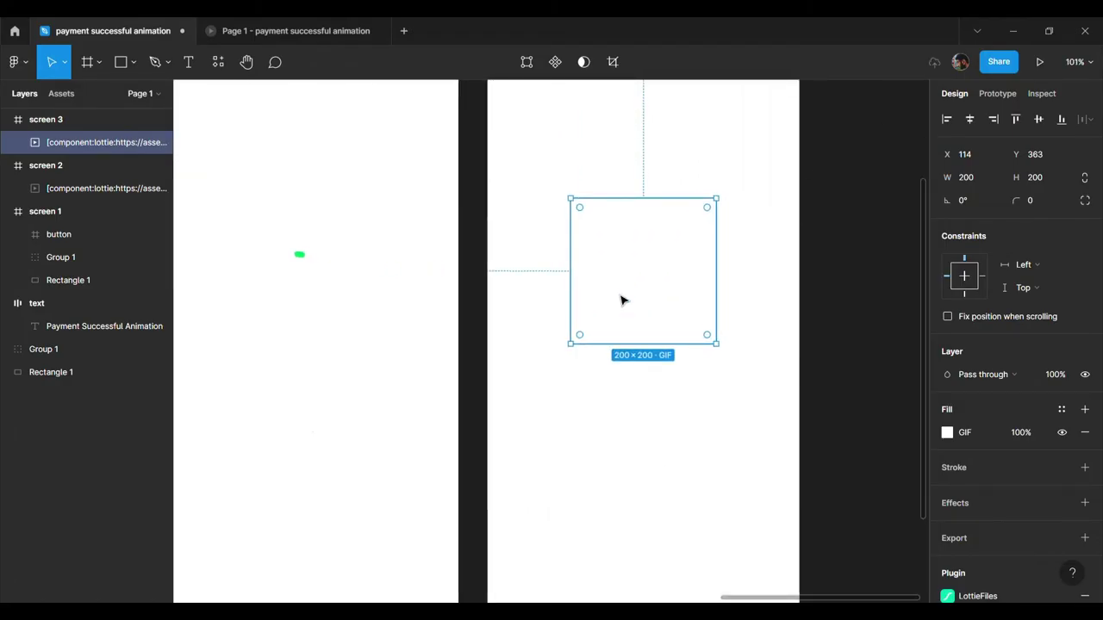
key(t)
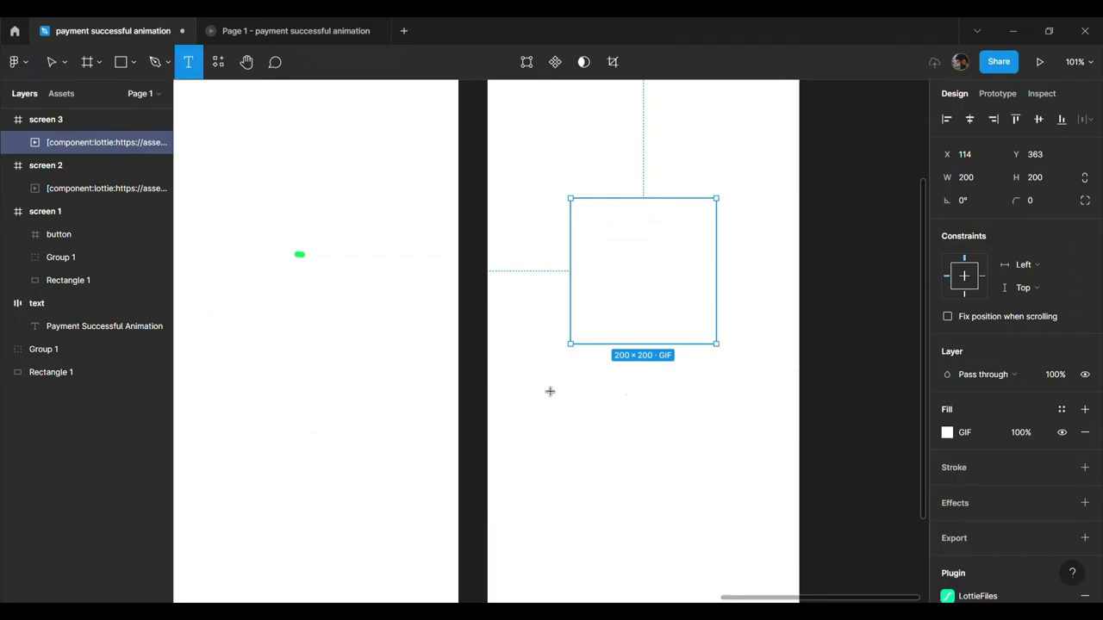
drag(538, 380, 758, 397)
text(Pa)
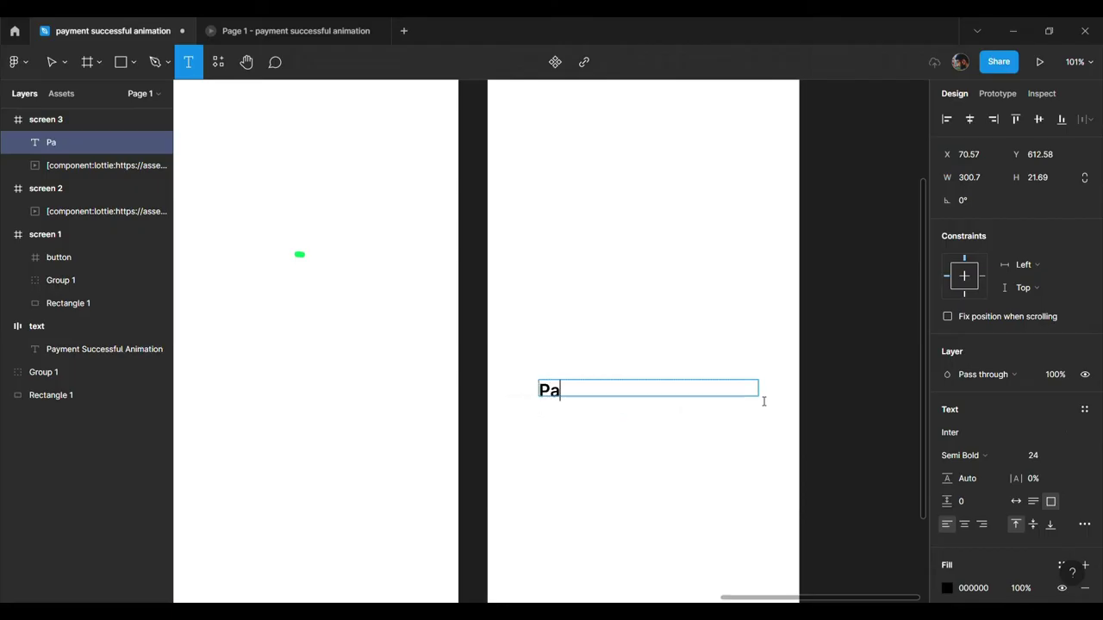
text(yment S)
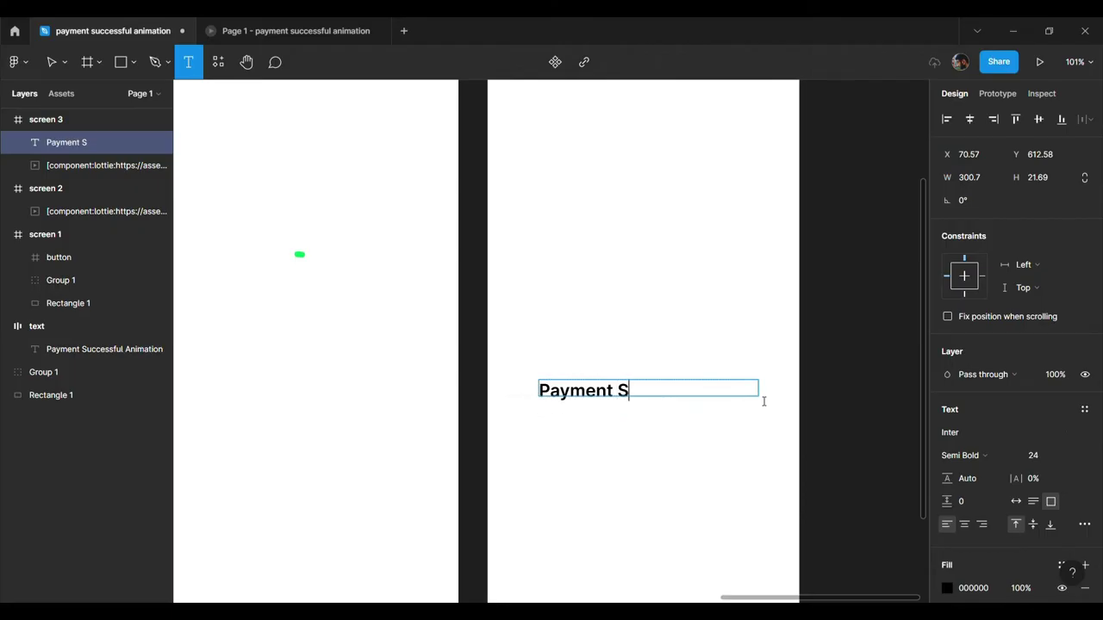
text(uccessf)
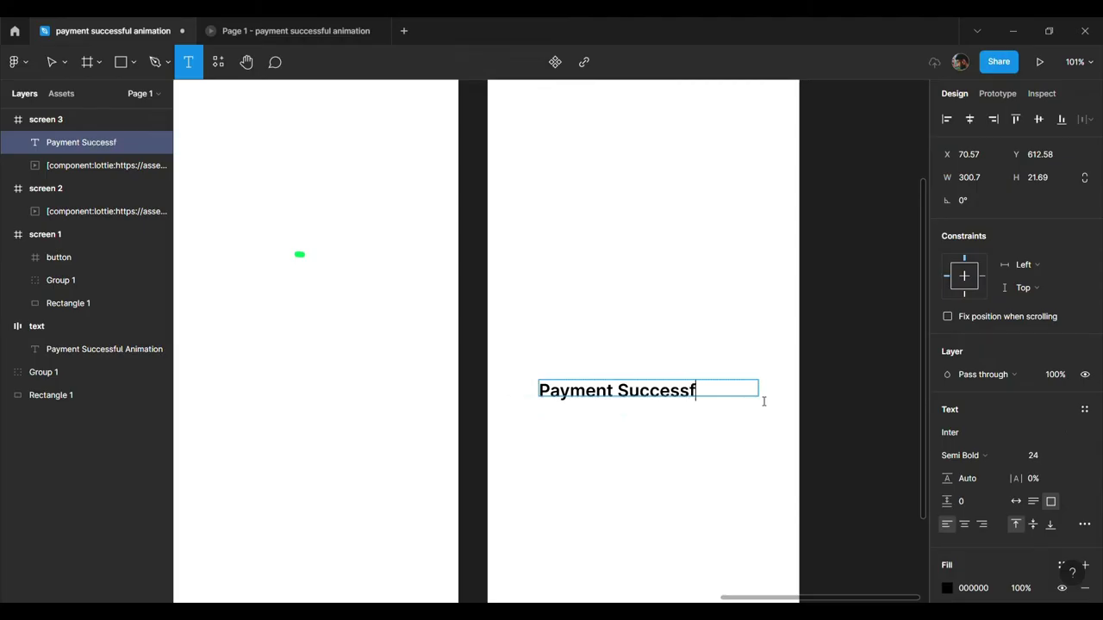
text(ull)
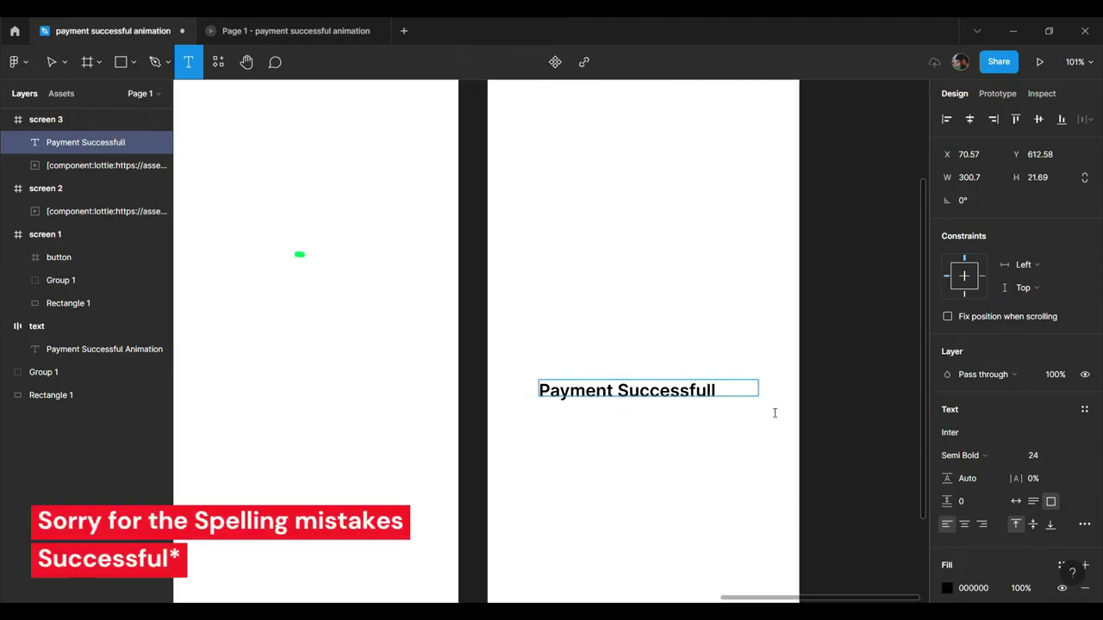
key(Escape)
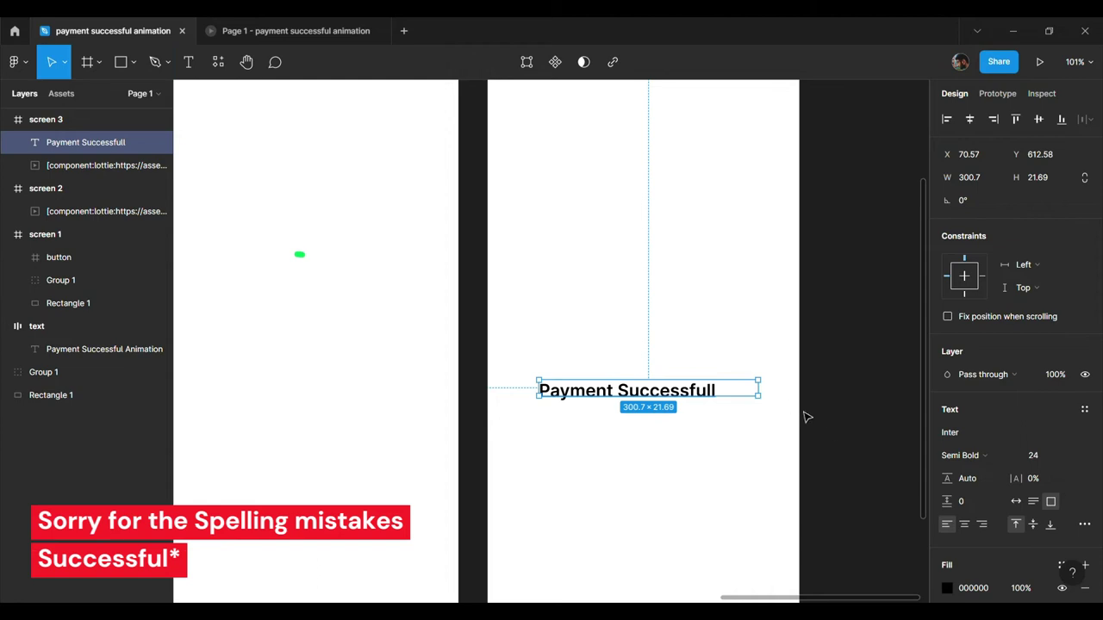
double_click(770, 397)
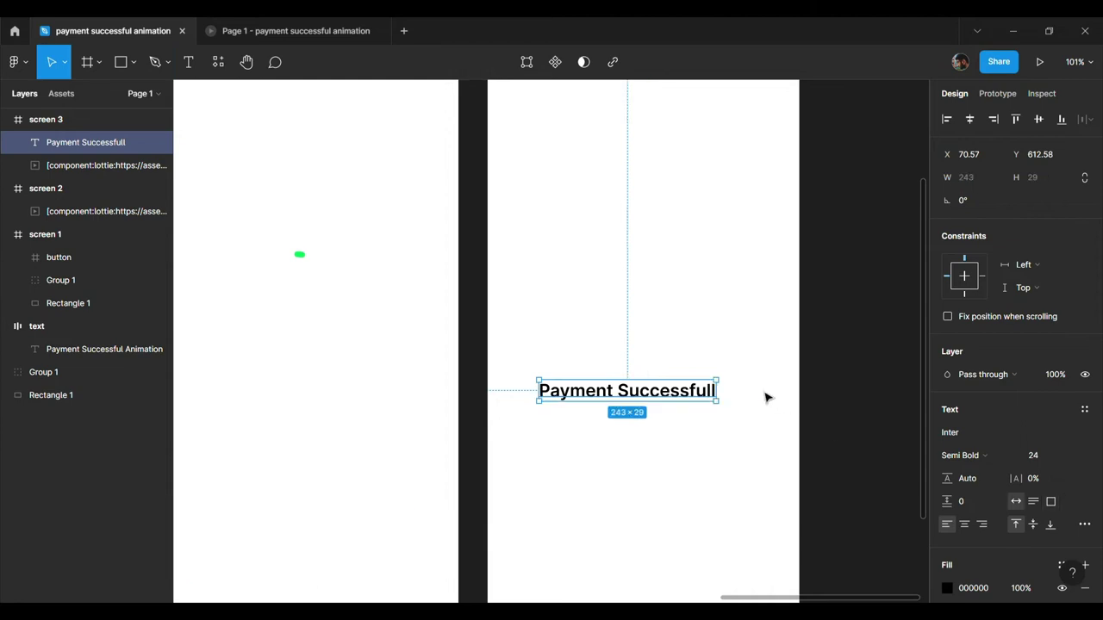
click(971, 122)
Colour the heading's fill green, 00BB29.
scroll(1005, 450, down, 3)
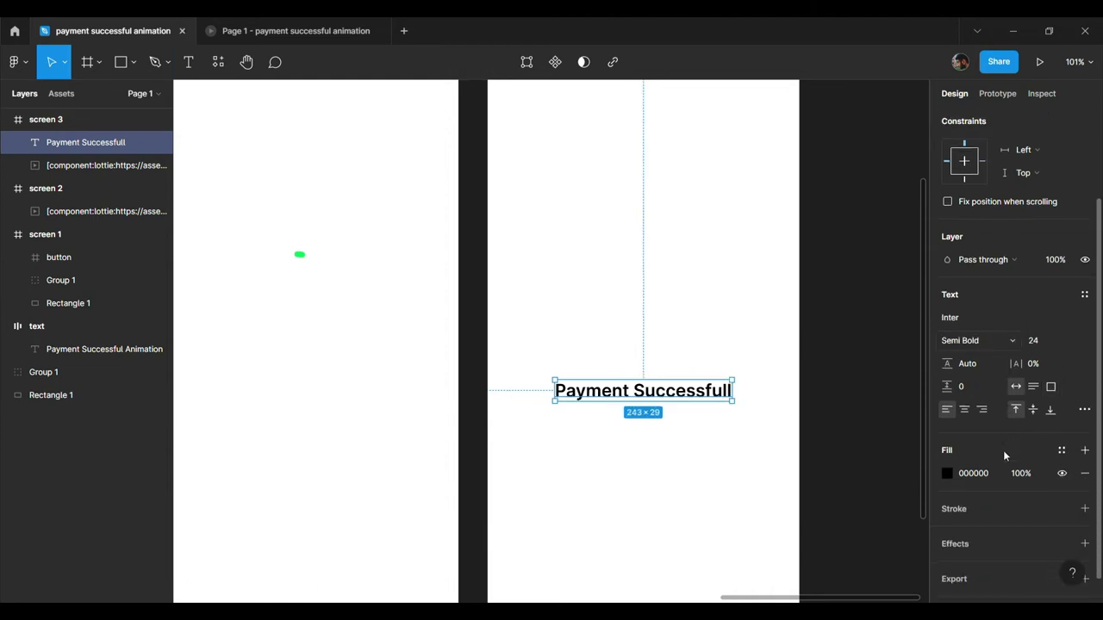
click(947, 472)
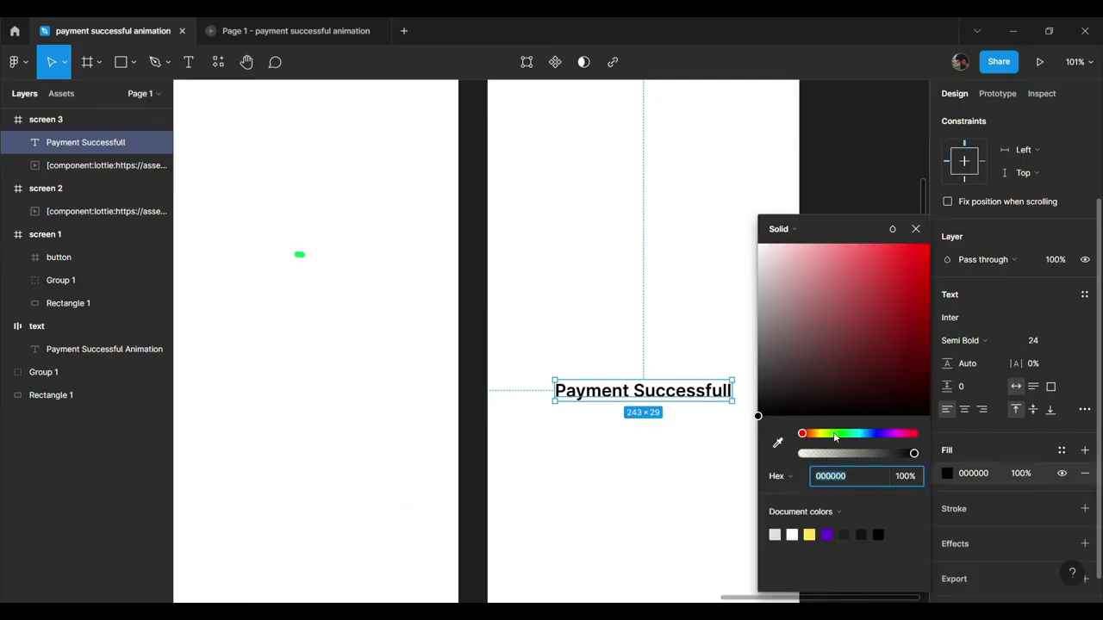
click(851, 437)
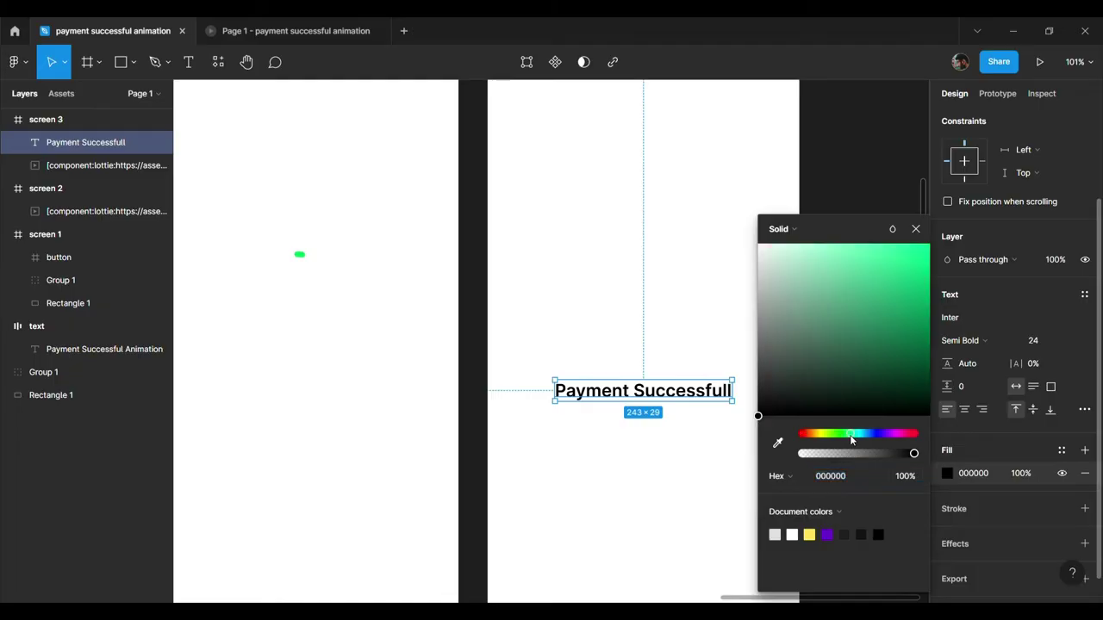
click(905, 245)
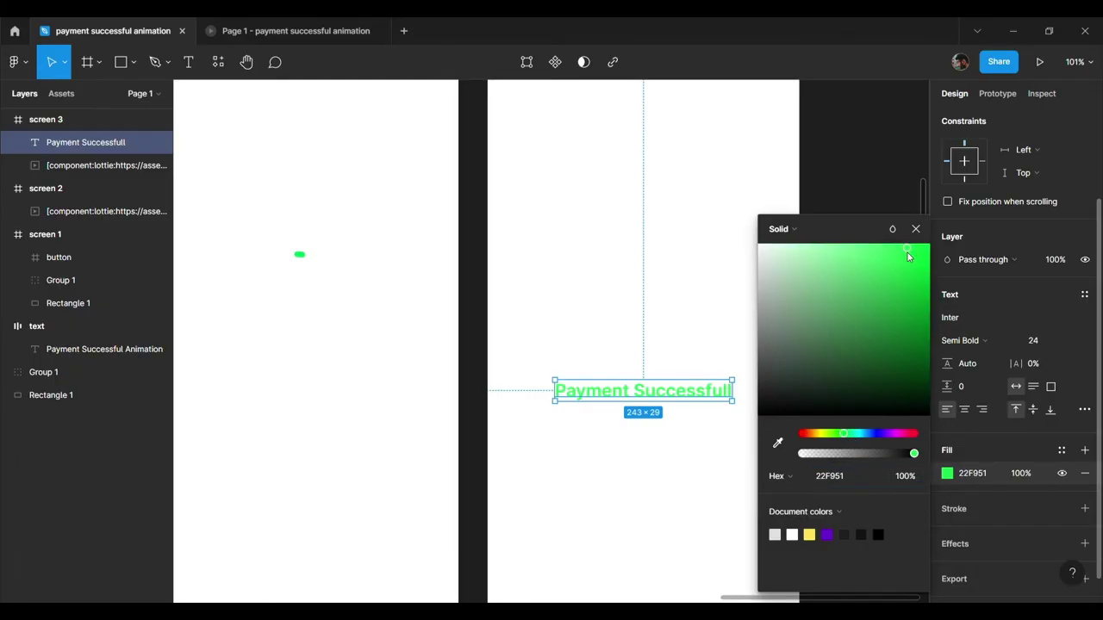
drag(929, 291, 930, 290)
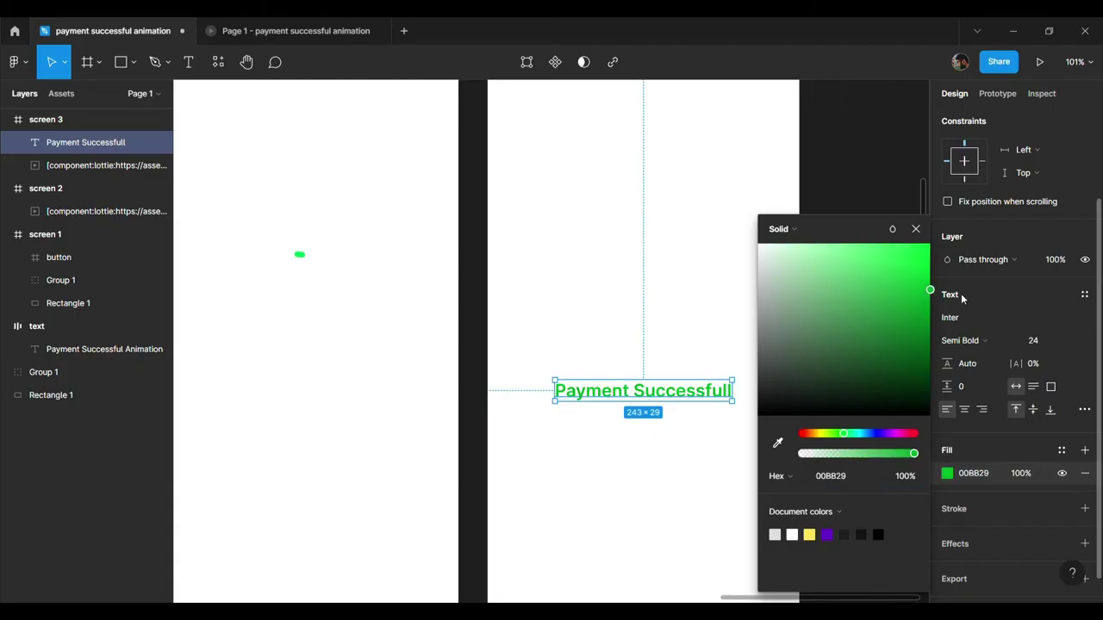
click(916, 229)
Link the Proceed to Pay button on tap to screen 2 using Smart animate, Ease out, 300ms.
scroll(981, 179, up, 3)
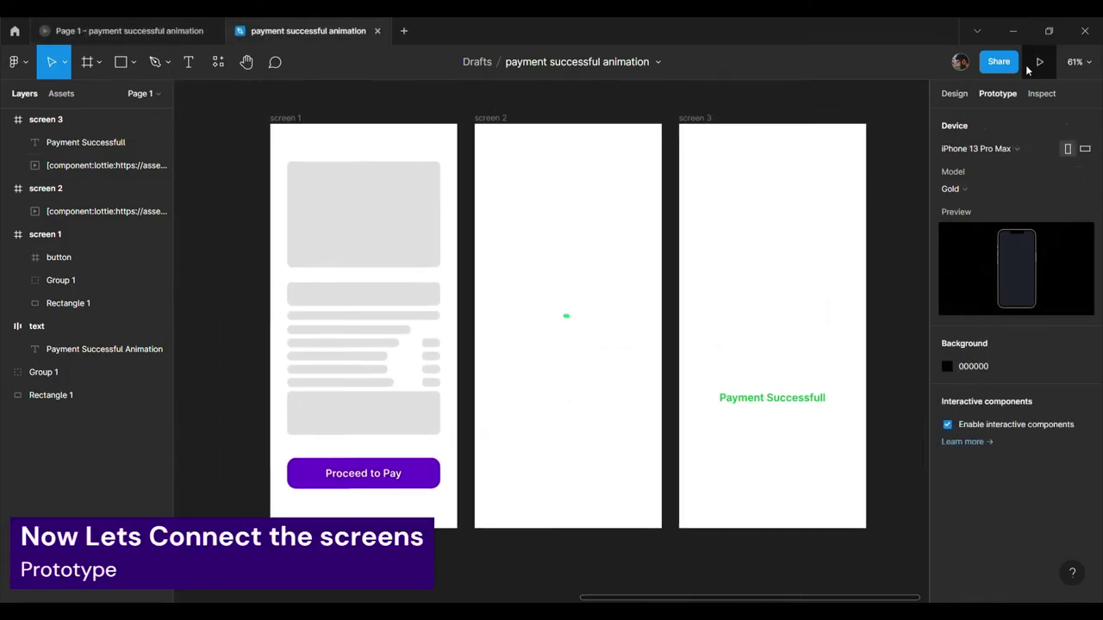
click(417, 473)
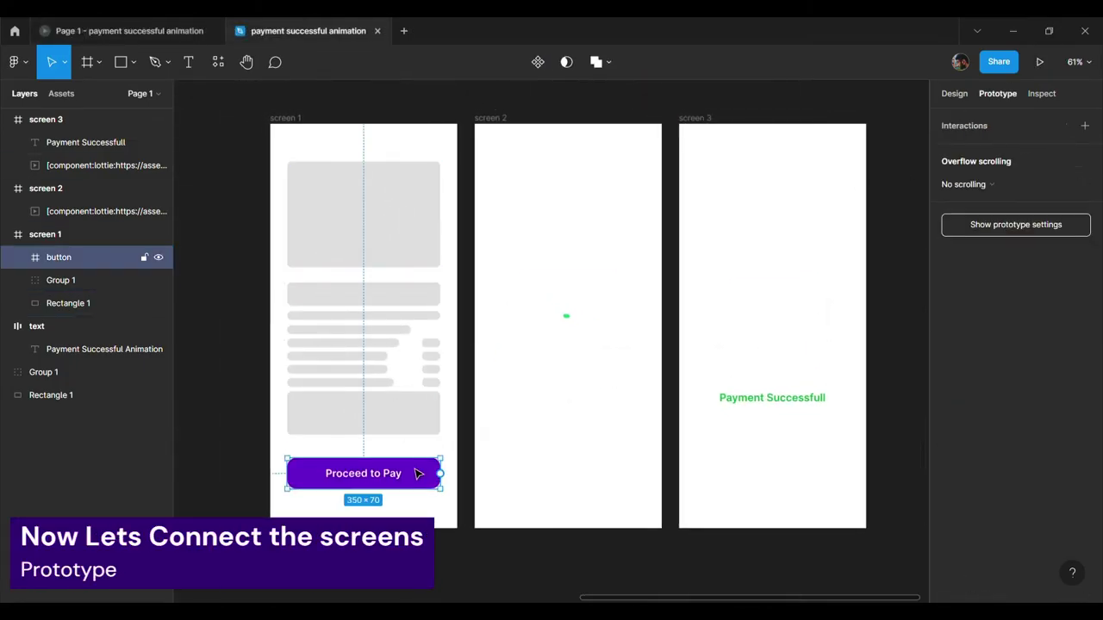
mouse_move(439, 473)
mouse_down()
mouse_move(472, 465)
mouse_move(510, 431)
mouse_up()
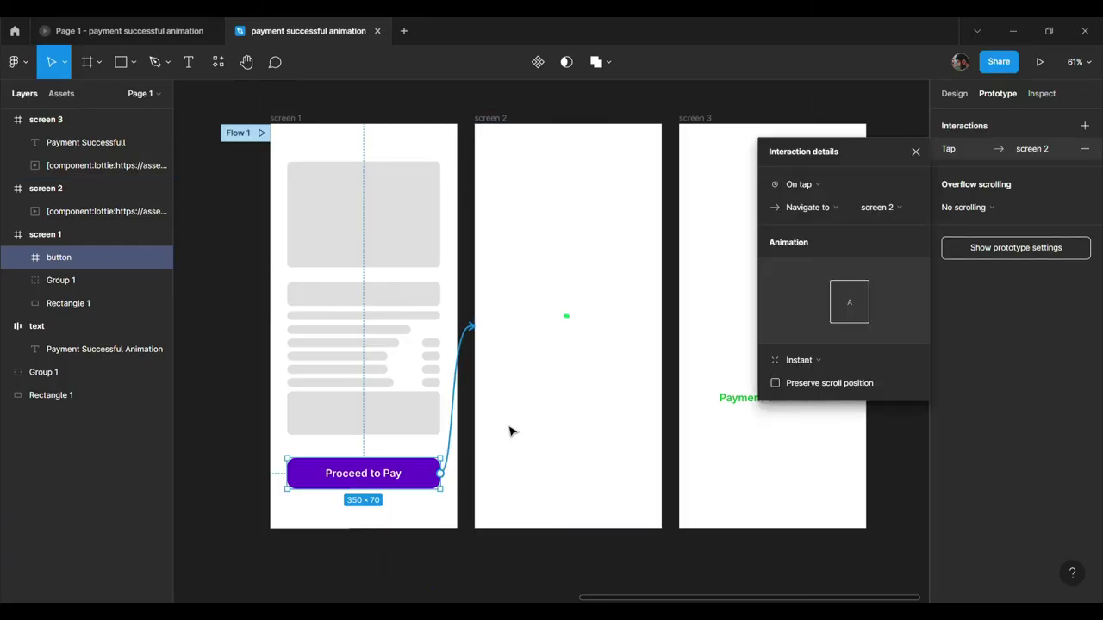
click(806, 361)
click(819, 396)
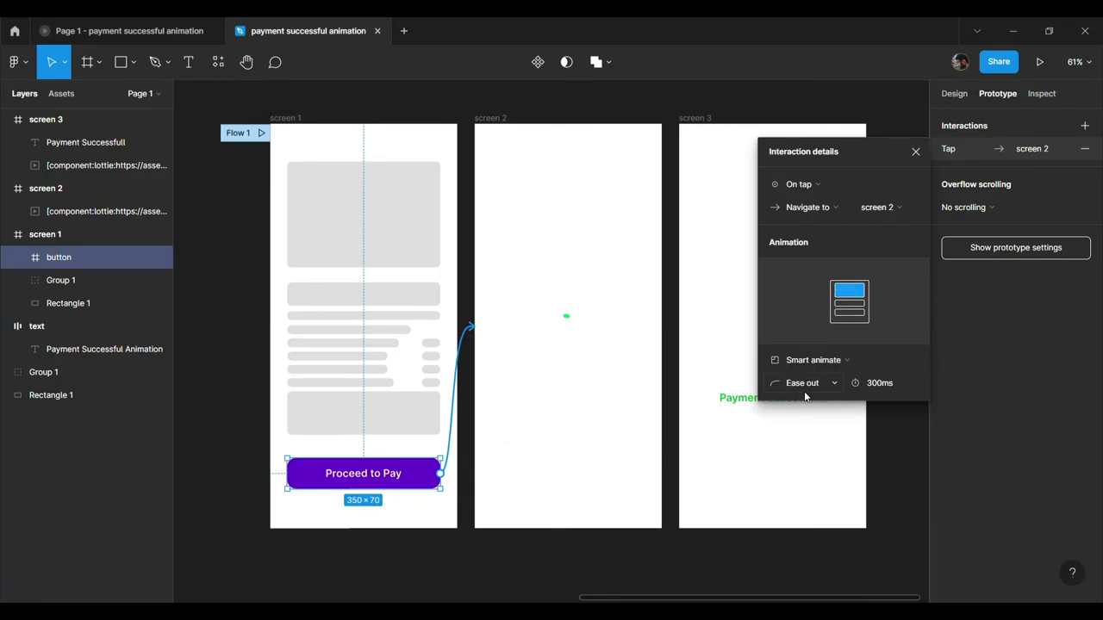
click(825, 382)
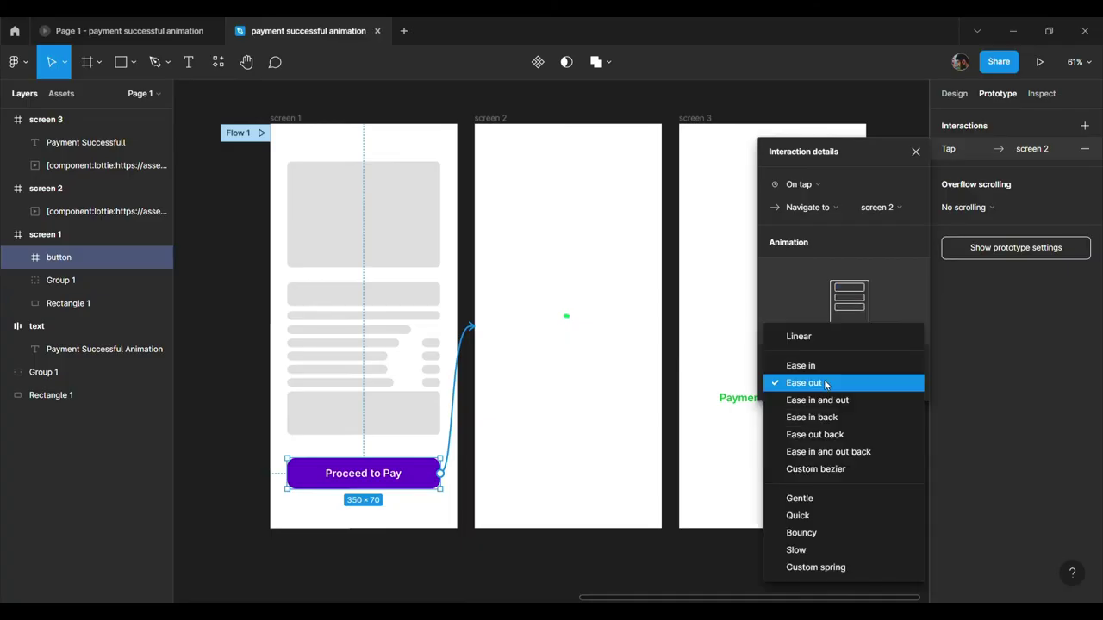
click(833, 385)
scroll(638, 379, right, 3)
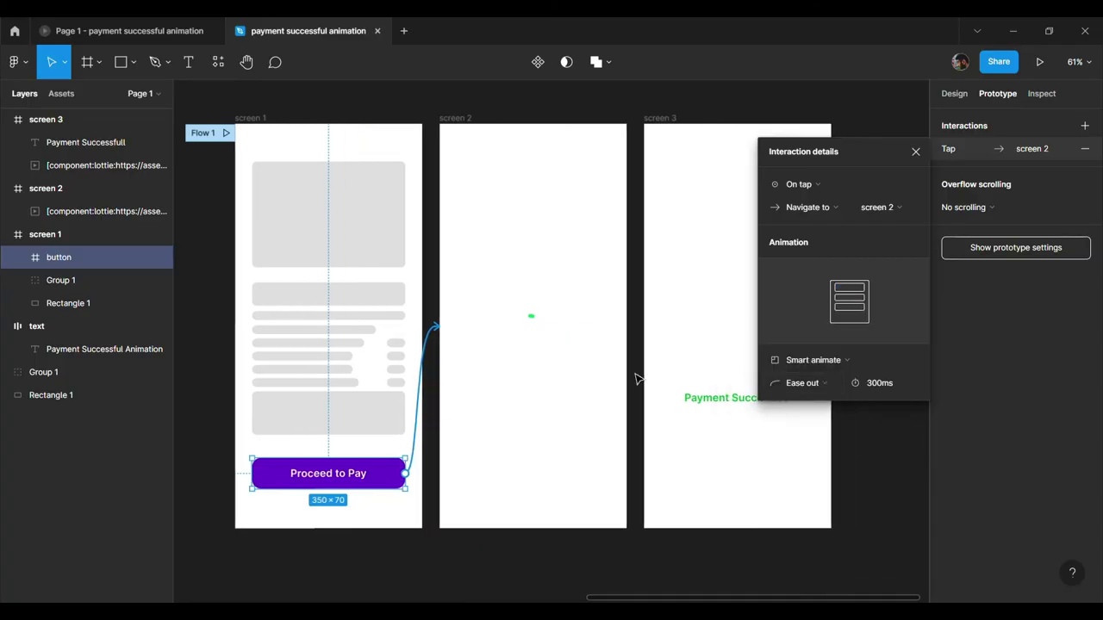
scroll(560, 258, right, 2)
click(435, 119)
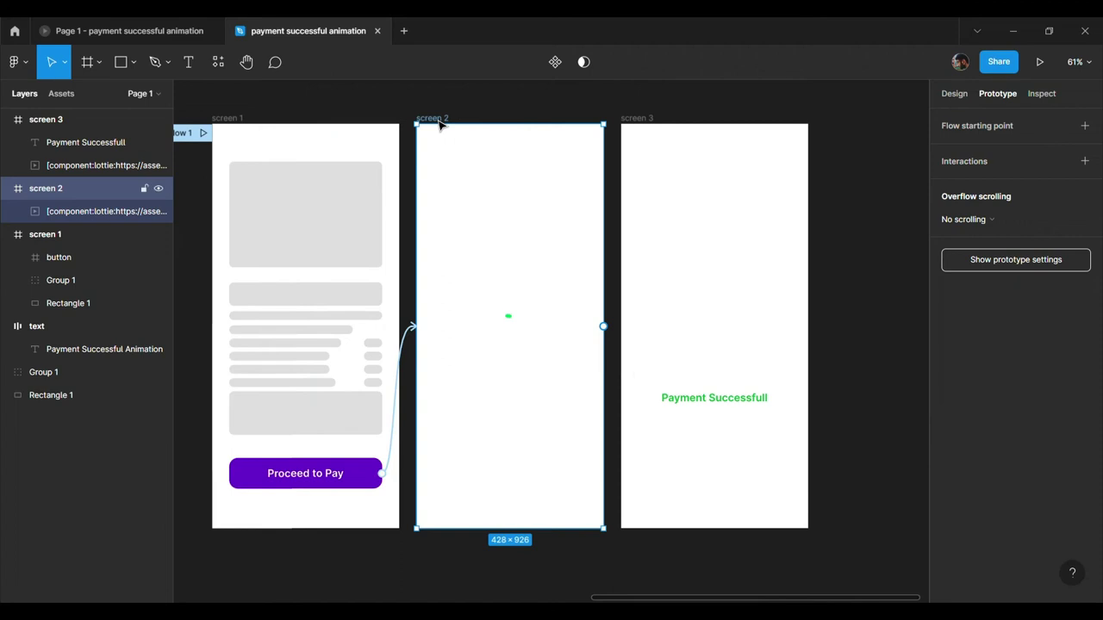
Connect screen 2 to screen 3 with an After delay trigger of 800ms.
drag(603, 326, 642, 337)
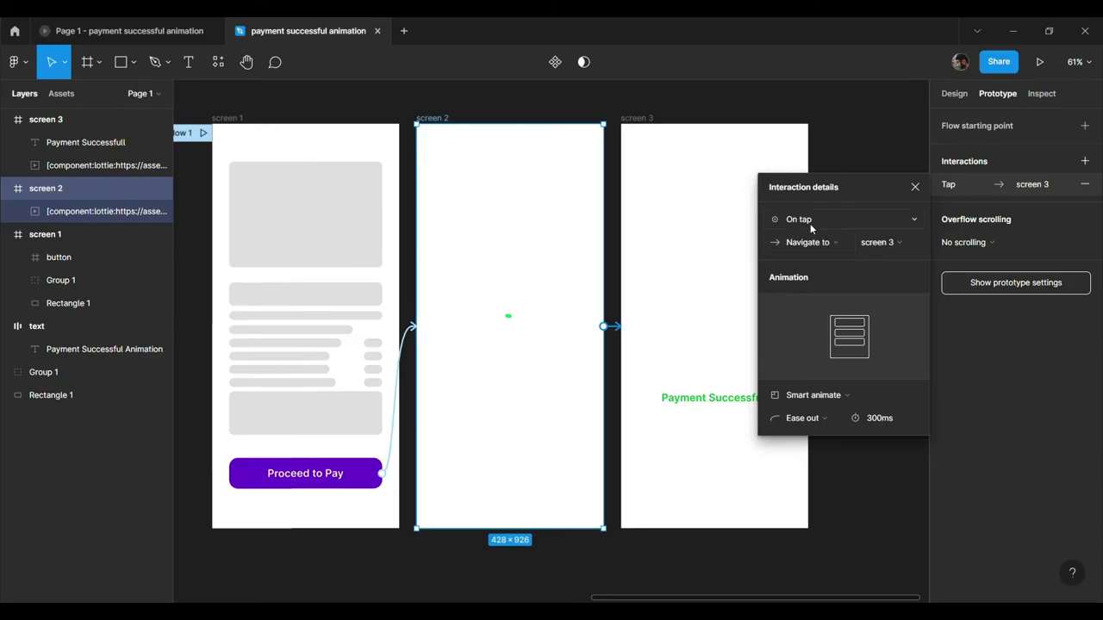
click(810, 223)
click(824, 399)
click(896, 224)
text(800)
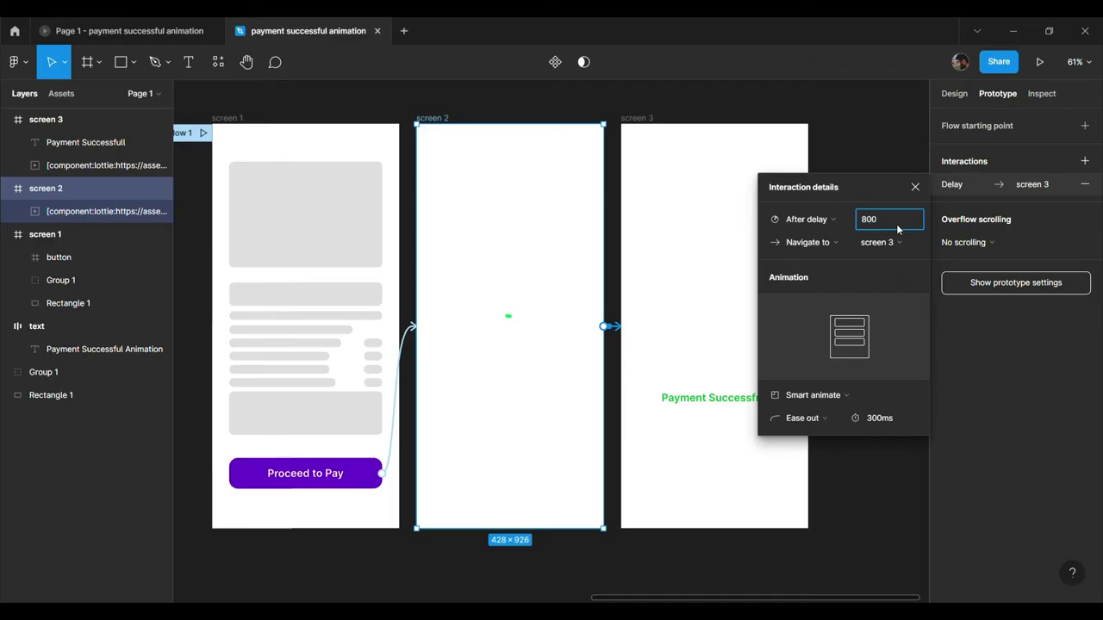
key(Return)
Keep Smart animate as the screen 2 transition and clear the canvas selection.
click(814, 396)
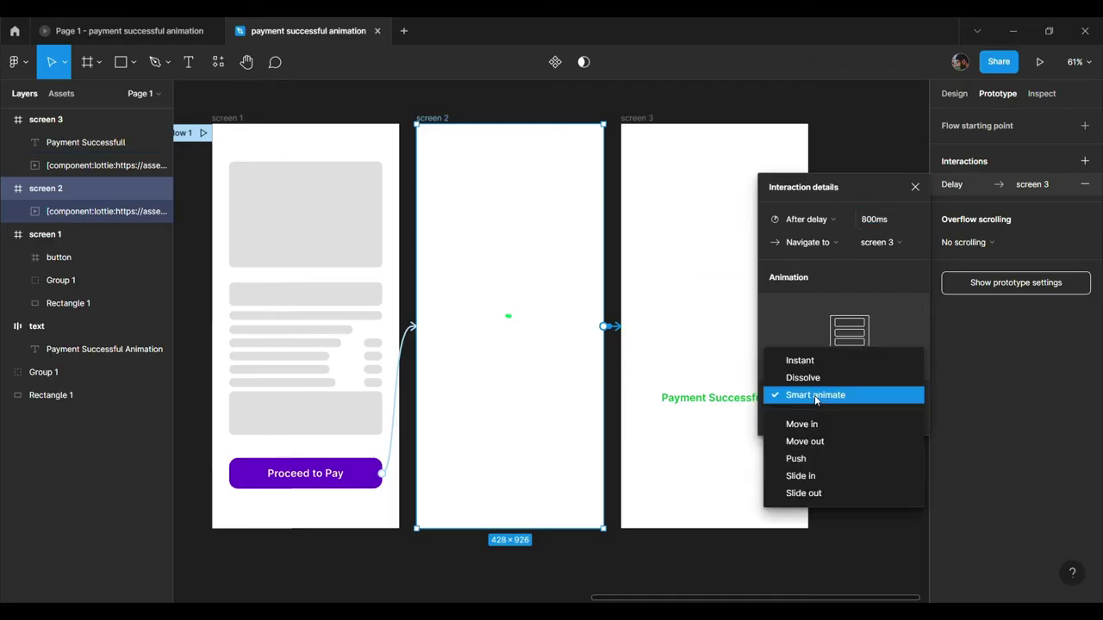
scroll(731, 352, right, 2)
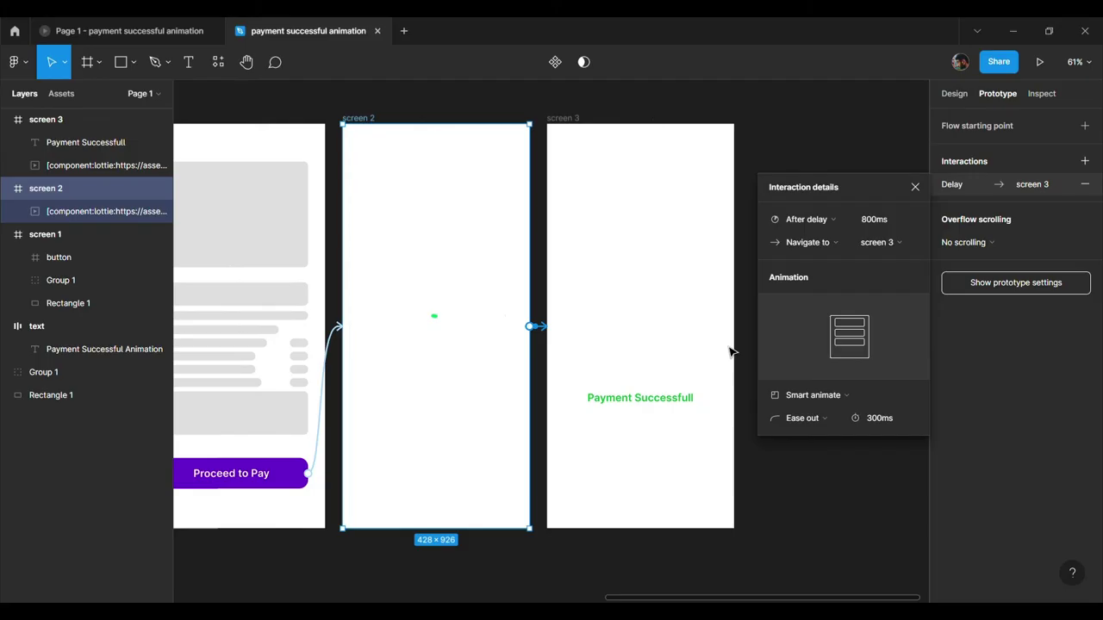
click(560, 122)
click(698, 120)
scroll(698, 119, left, 2)
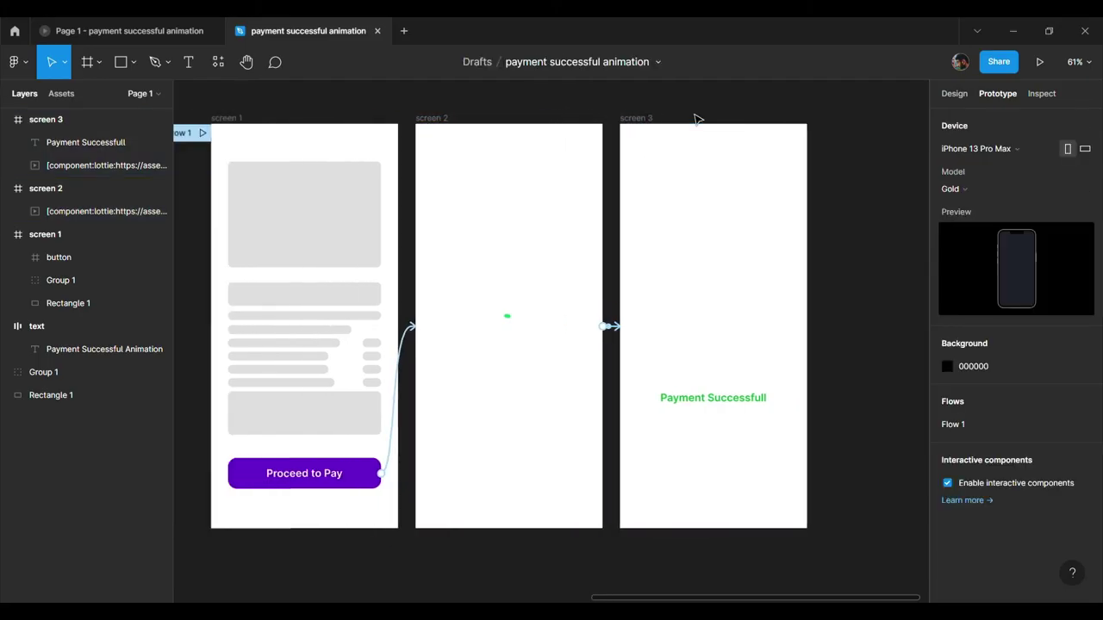
scroll(698, 120, left, 1)
click(160, 31)
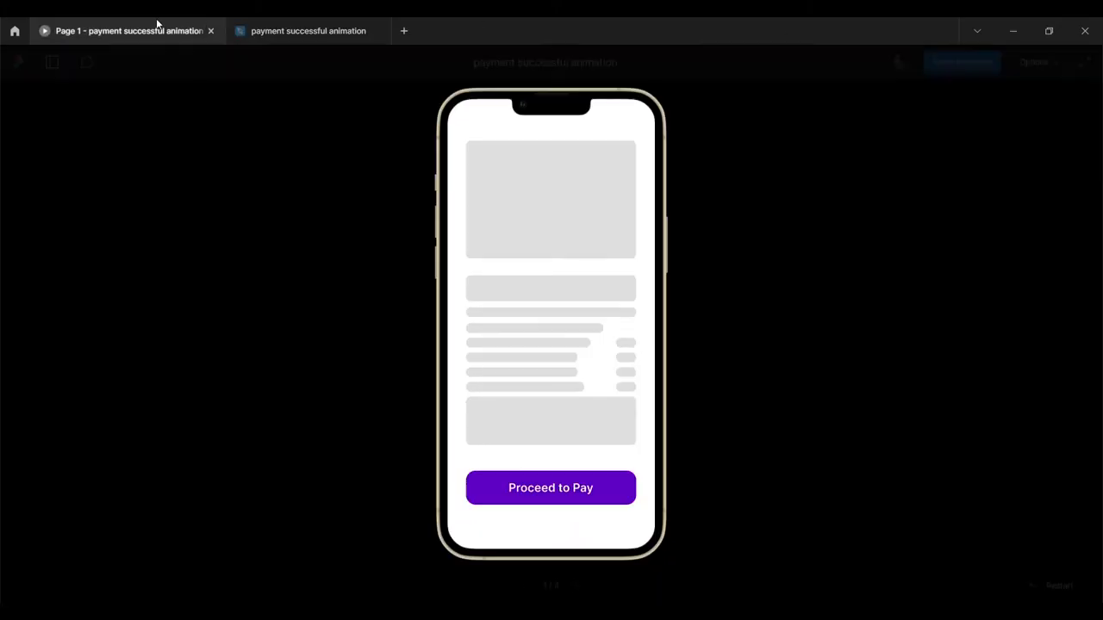
click(617, 507)
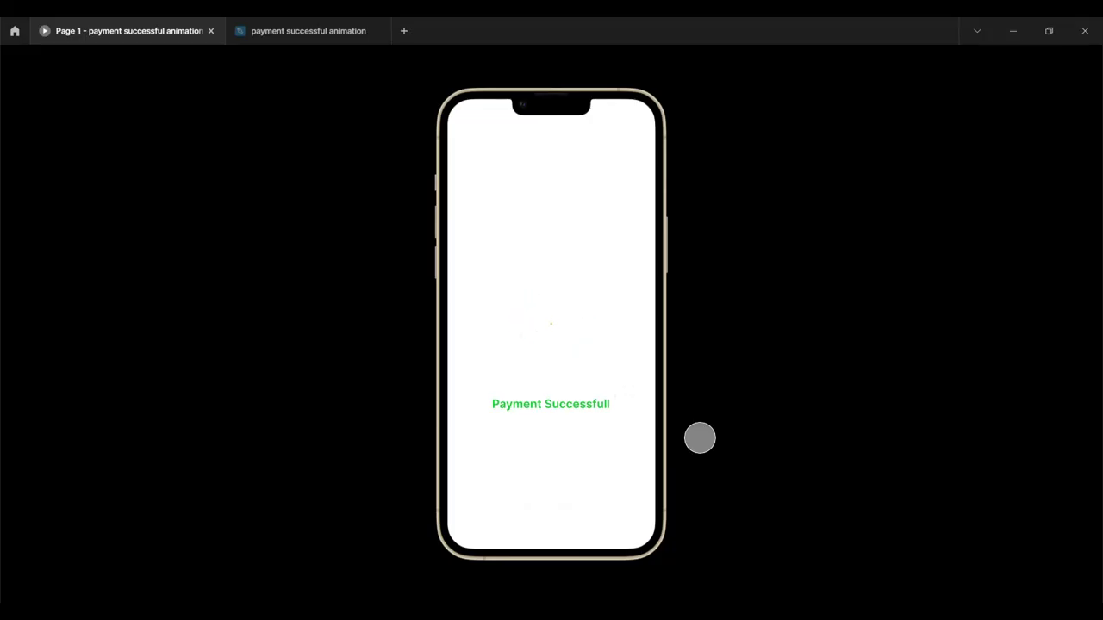
click(606, 500)
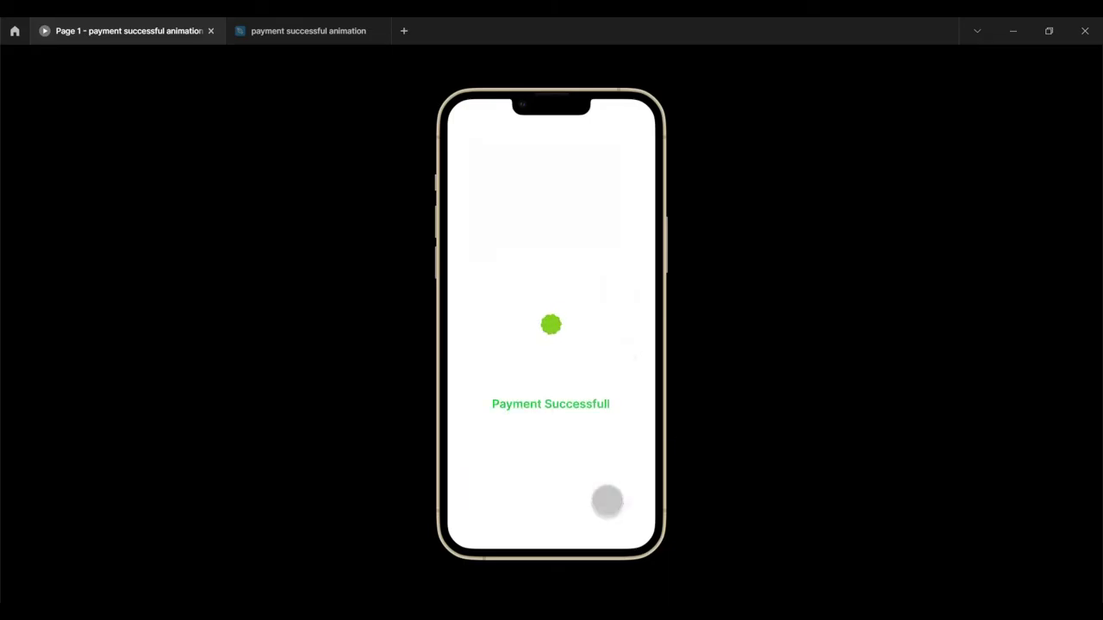
click(316, 30)
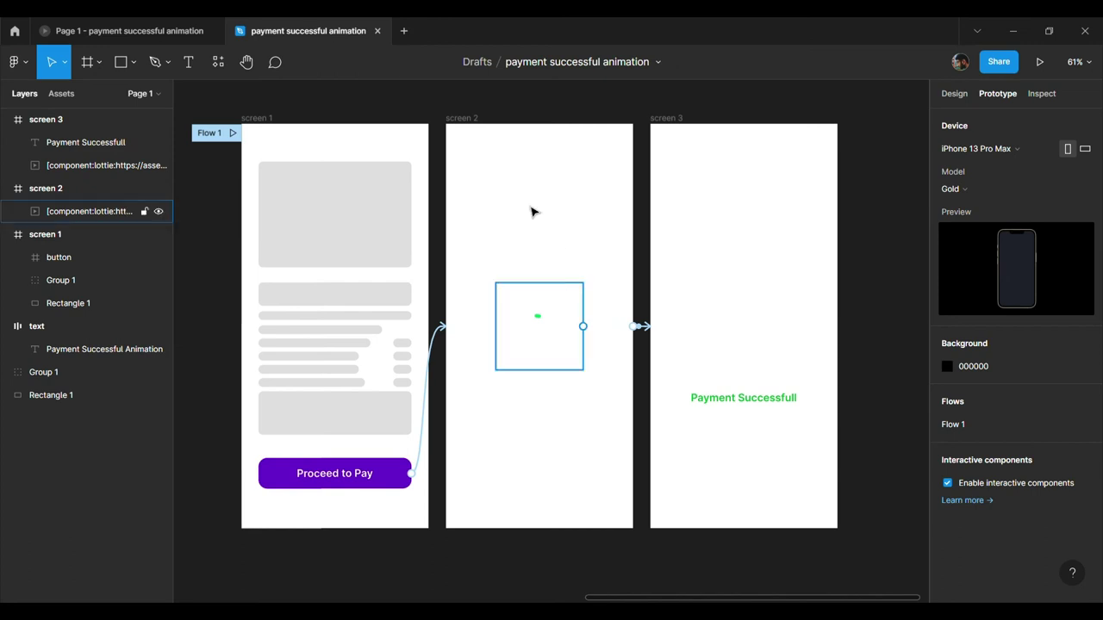
Set screen 2's interaction to a 2000ms delay and a 400ms Smart animate duration.
click(481, 121)
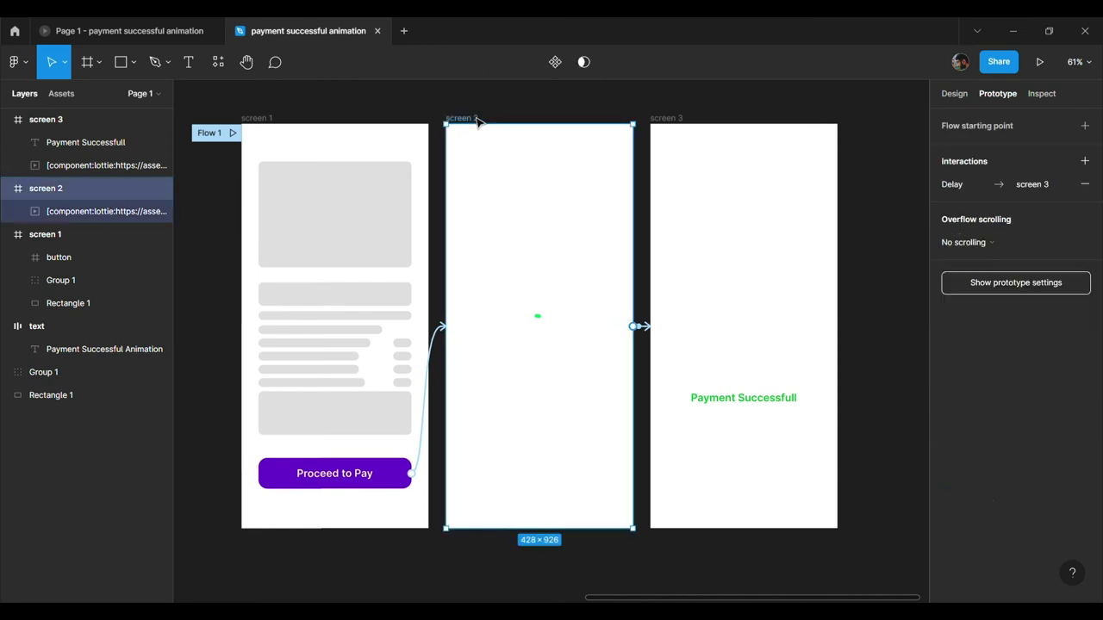
click(652, 333)
click(902, 221)
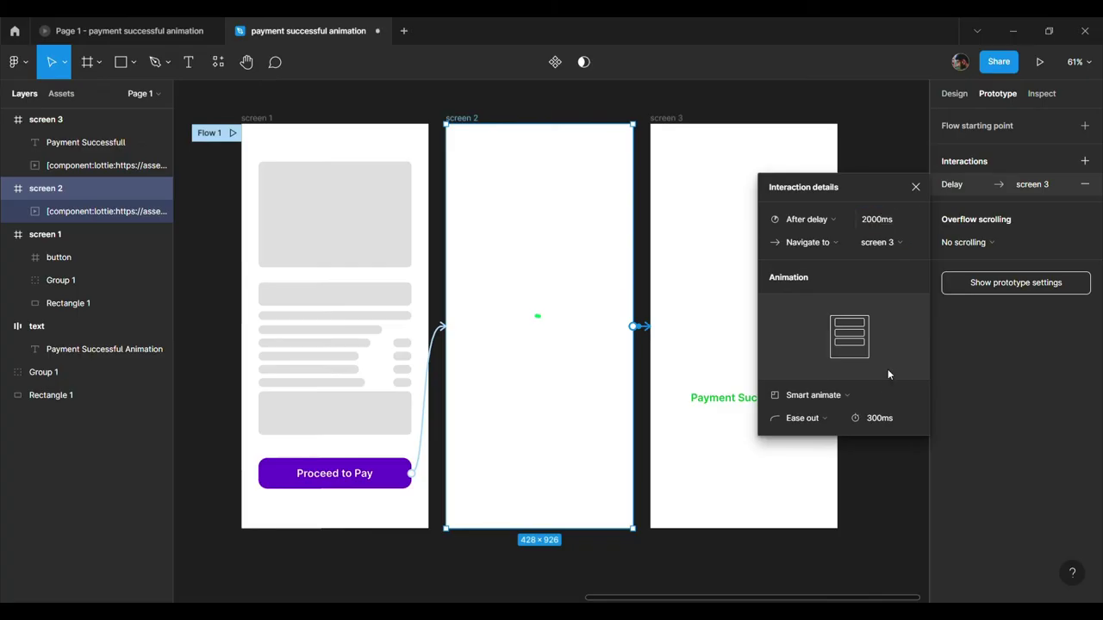
click(902, 422)
text(00)
key(Return)
Restart the prototype preview and tap Proceed to Pay to reach the loading spinner.
click(160, 29)
key(r)
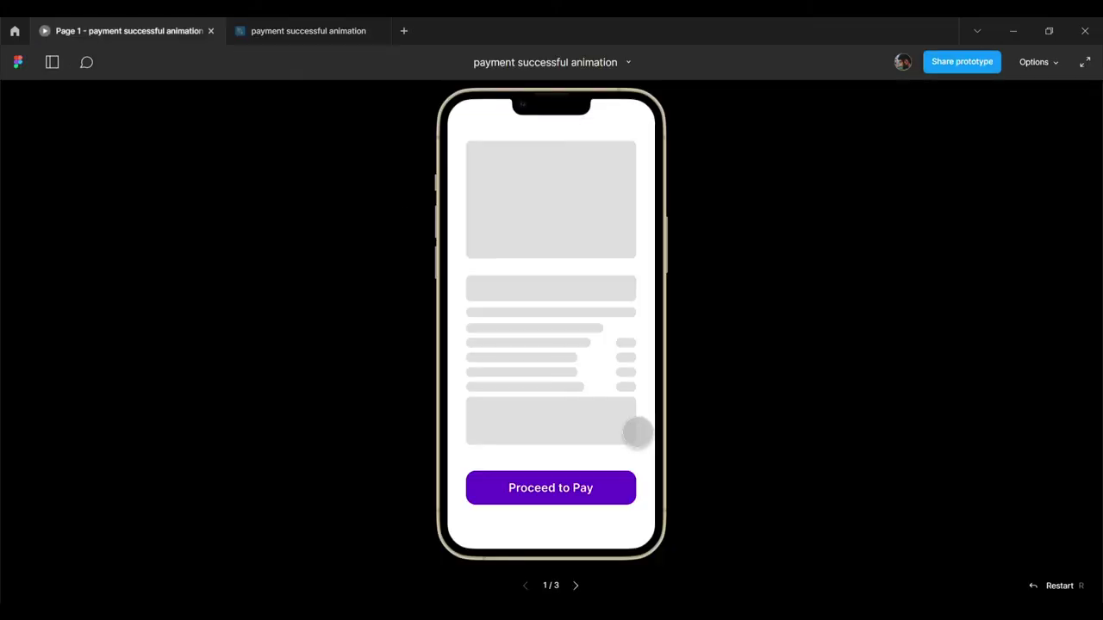
click(624, 507)
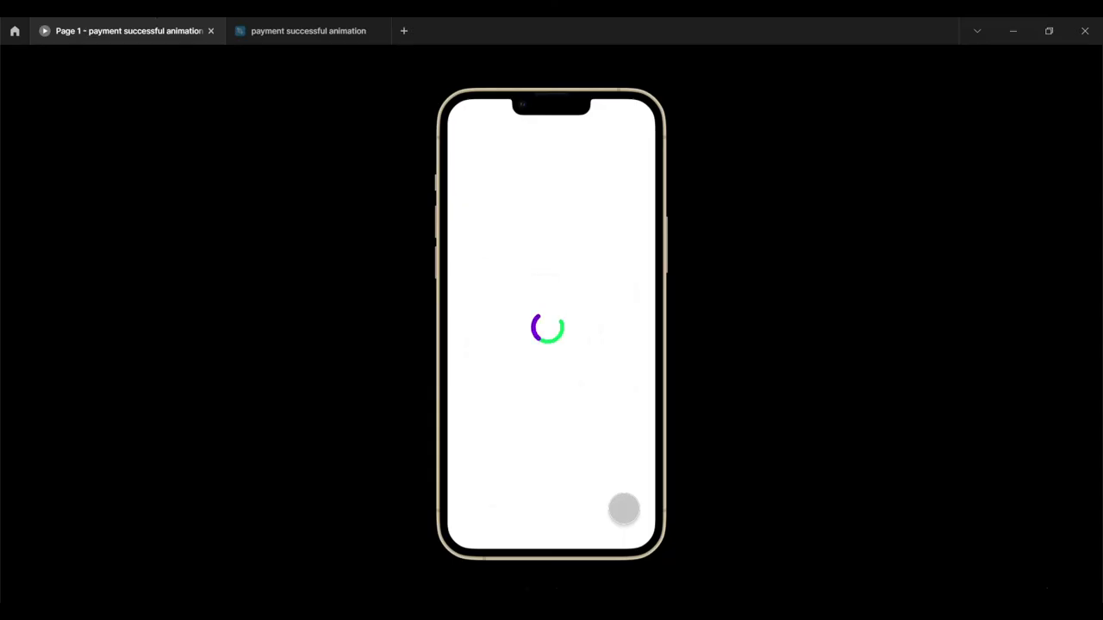